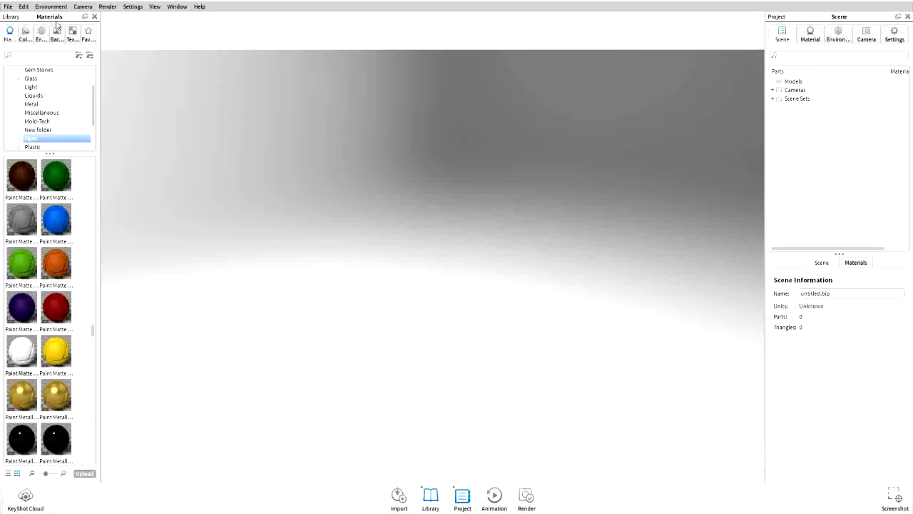
drag(51, 15, 56, 52)
Import the sharknew2.wire model with the default import settings
click(398, 498)
double_click(121, 127)
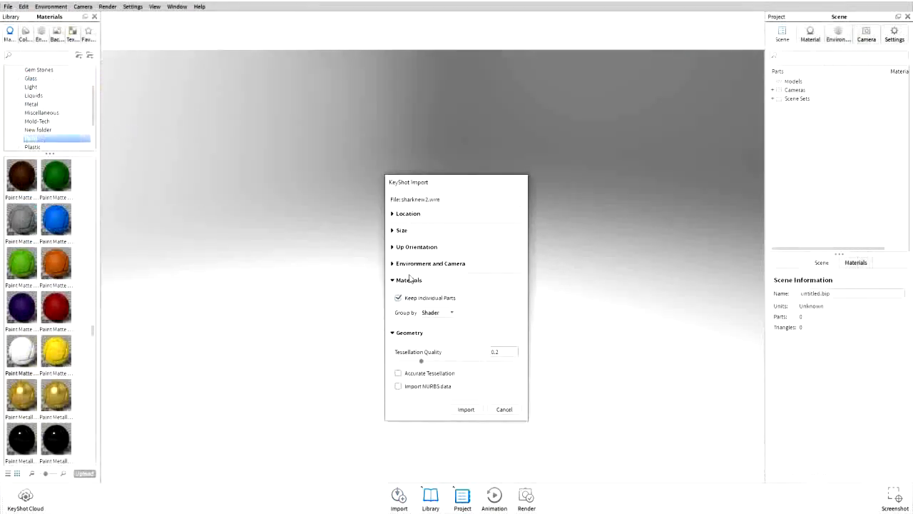
click(466, 409)
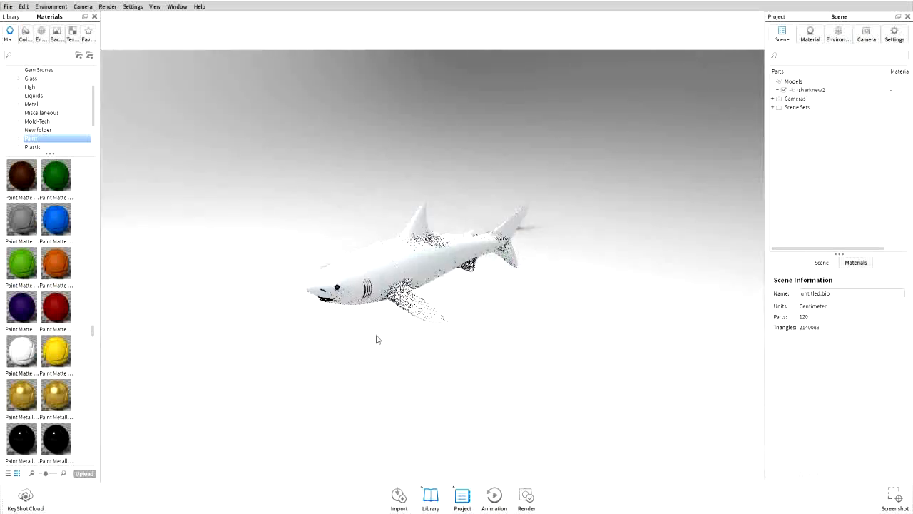
Move the shark model upward off the ground and confirm the transform
right_click(413, 257)
click(449, 335)
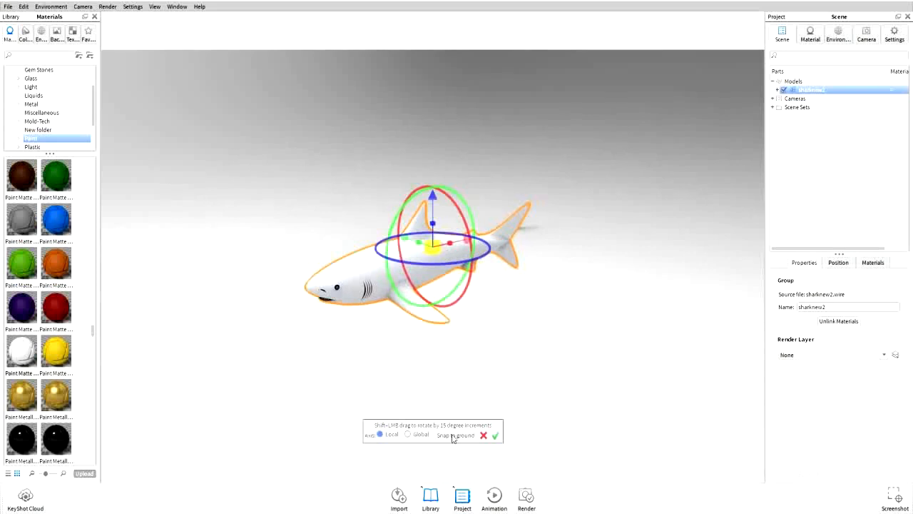
click(454, 435)
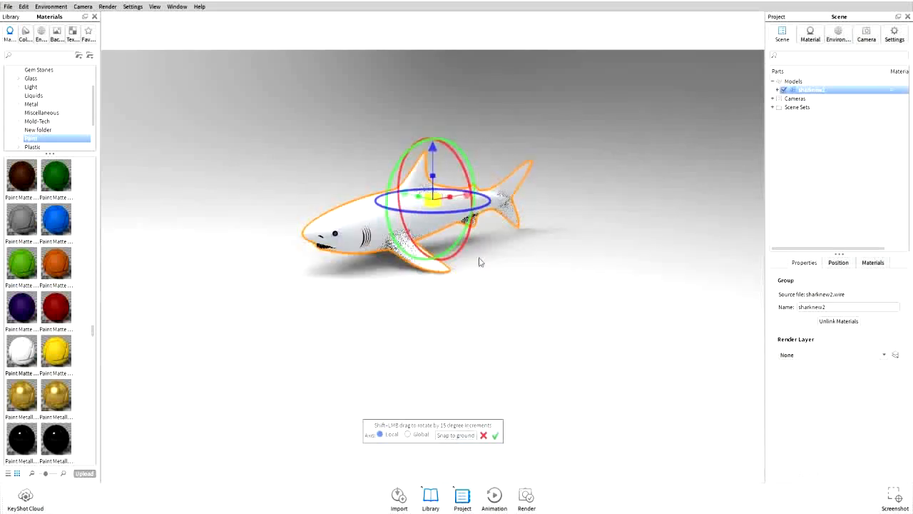
drag(433, 148, 438, 89)
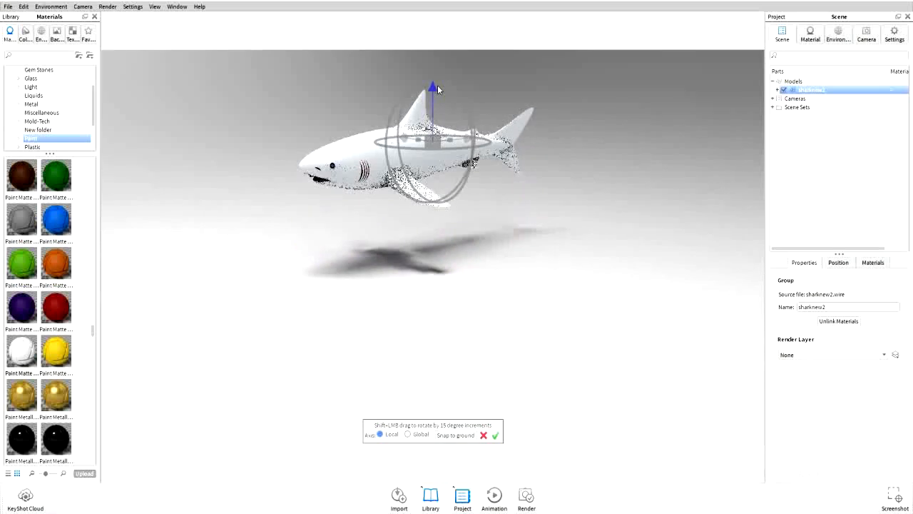
click(495, 435)
Apply the grey Paint Matte material to the shark's body
drag(432, 320, 432, 366)
scroll(428, 361, up, 5)
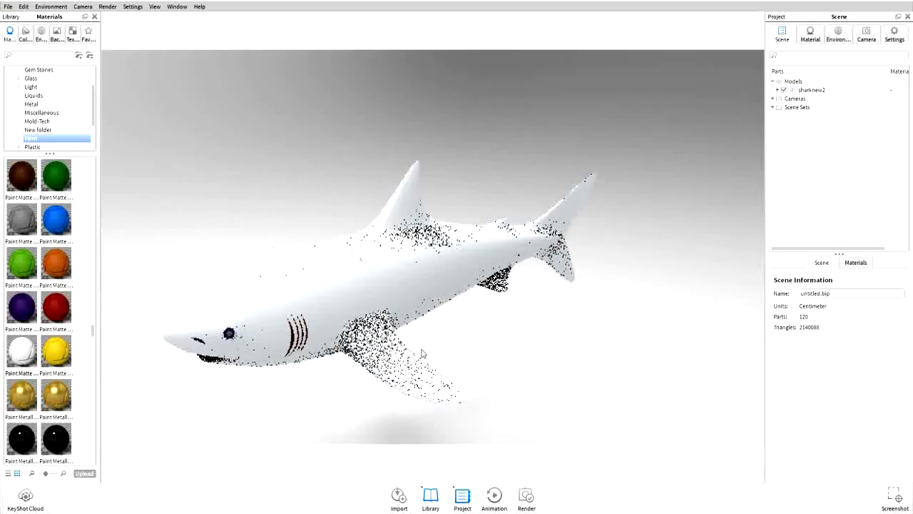
scroll(426, 336, down, 2)
drag(438, 333, 440, 330)
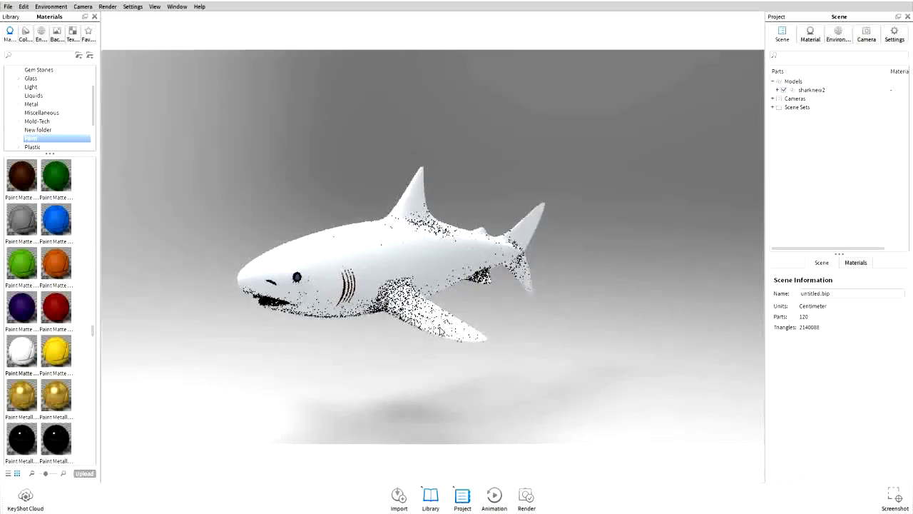
drag(22, 219, 389, 274)
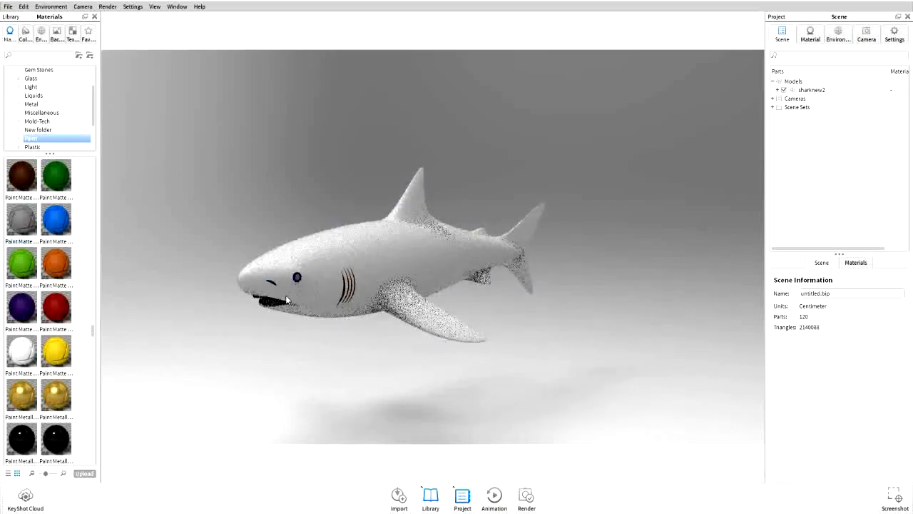
Apply white and metallic paint materials to the shark's mouth and eye
mouse_move(406, 336)
mouse_down()
mouse_move(418, 336)
mouse_move(421, 324)
mouse_up()
mouse_move(21, 351)
mouse_down()
mouse_move(265, 305)
mouse_move(266, 291)
mouse_move(263, 297)
mouse_up()
scroll(302, 373, up, 2)
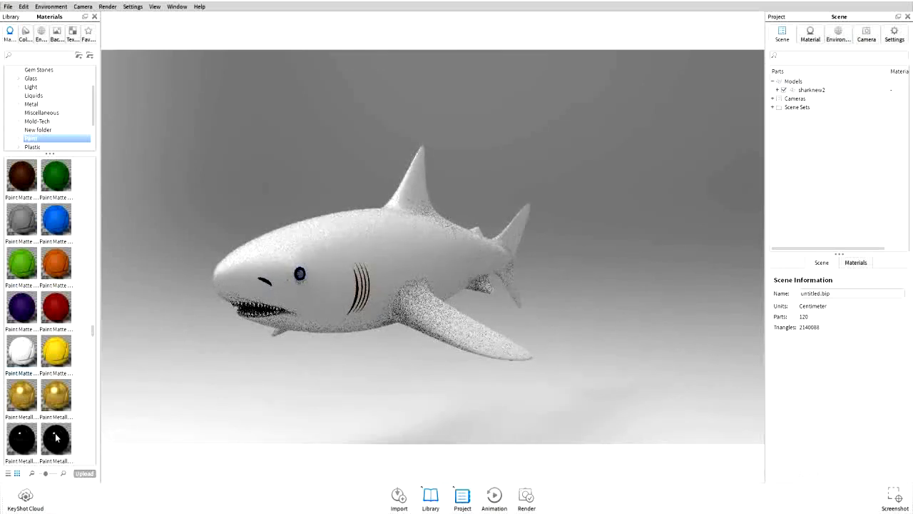
drag(55, 437, 297, 277)
scroll(49, 398, down, 3)
drag(55, 439, 300, 281)
Browse the paint materials and apply black Paint Matte to the shark's gill slits
scroll(50, 322, down, 3)
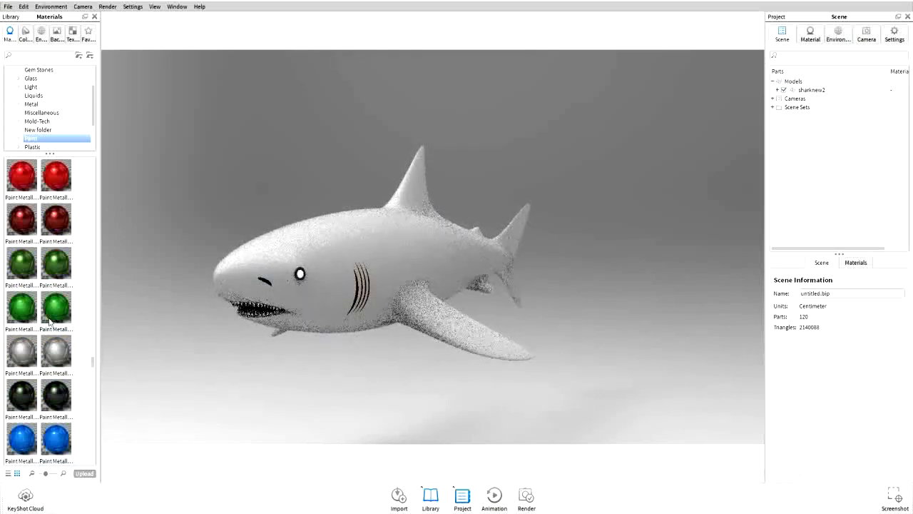
scroll(50, 322, down, 10)
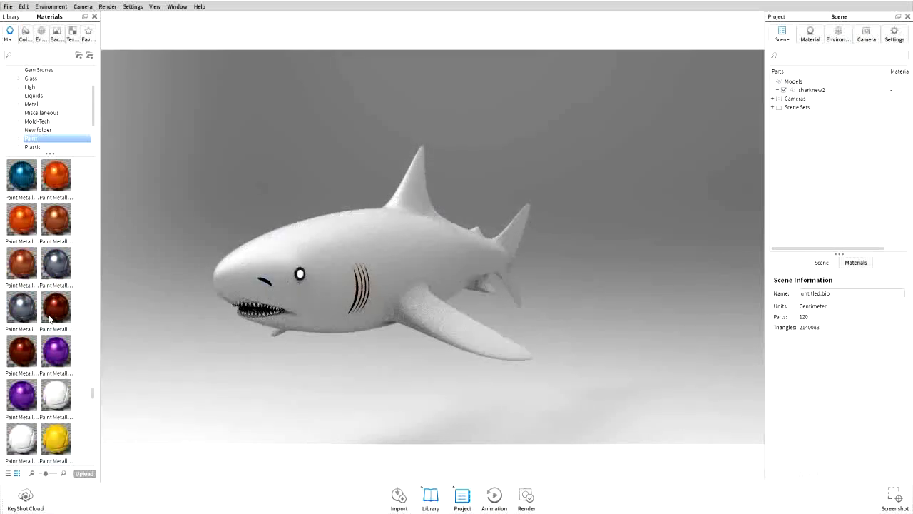
scroll(50, 319, up, 15)
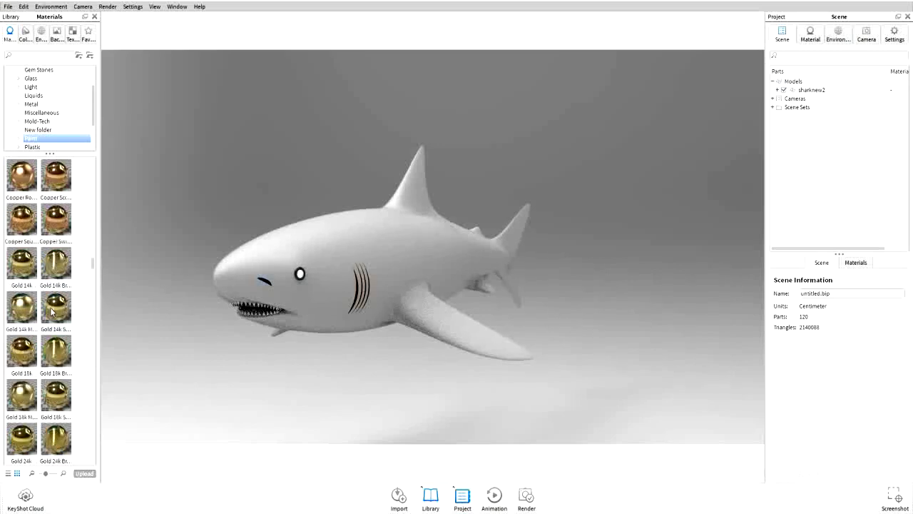
scroll(51, 310, up, 12)
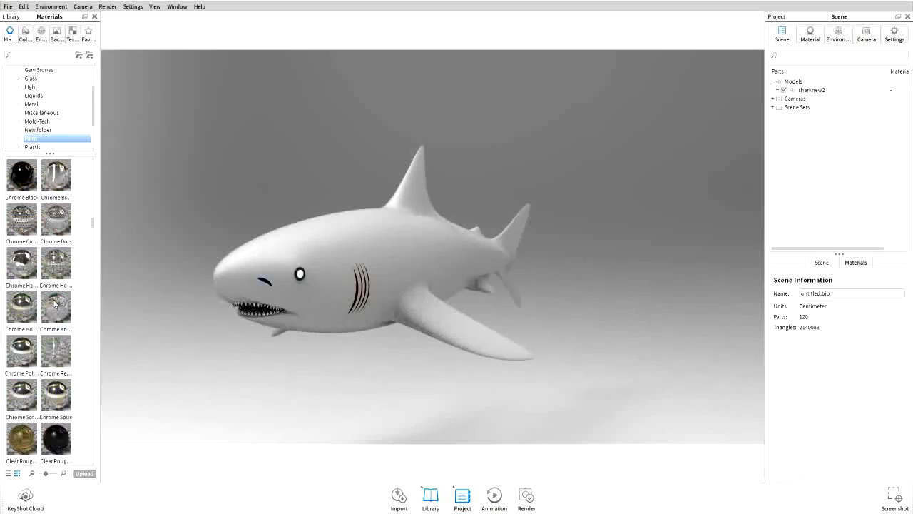
scroll(54, 303, down, 12)
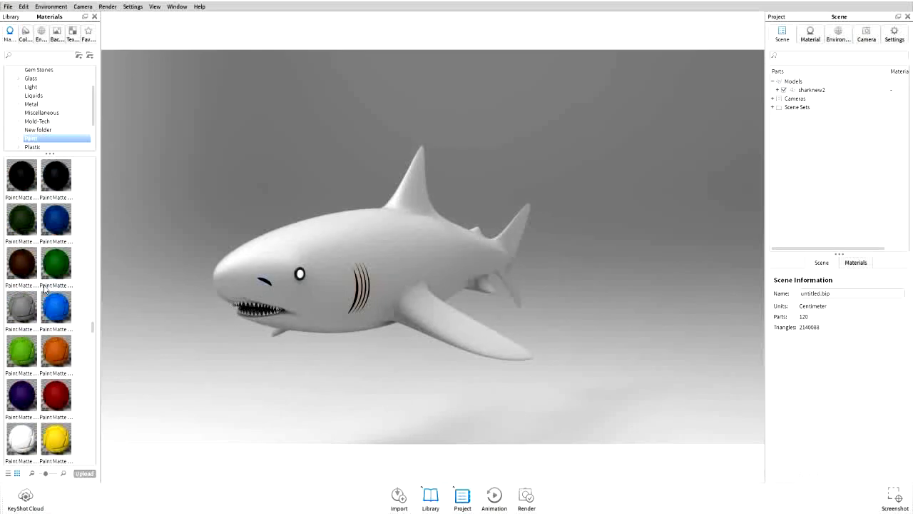
mouse_move(30, 189)
mouse_down()
mouse_move(180, 301)
mouse_move(264, 284)
mouse_move(202, 274)
mouse_move(61, 217)
mouse_move(357, 288)
mouse_up()
Load the Fish 2.png image as the color texture of the body's Paint Matte Grey material
double_click(430, 242)
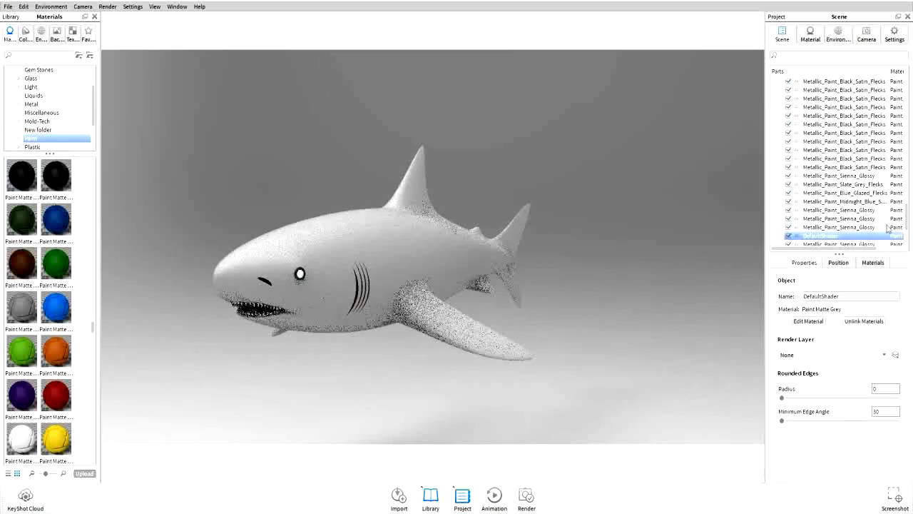
click(830, 107)
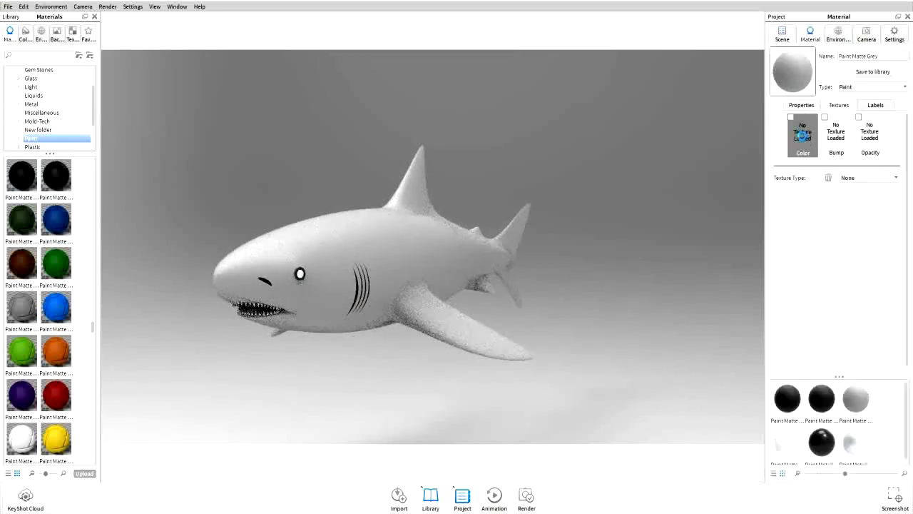
click(802, 135)
double_click(105, 114)
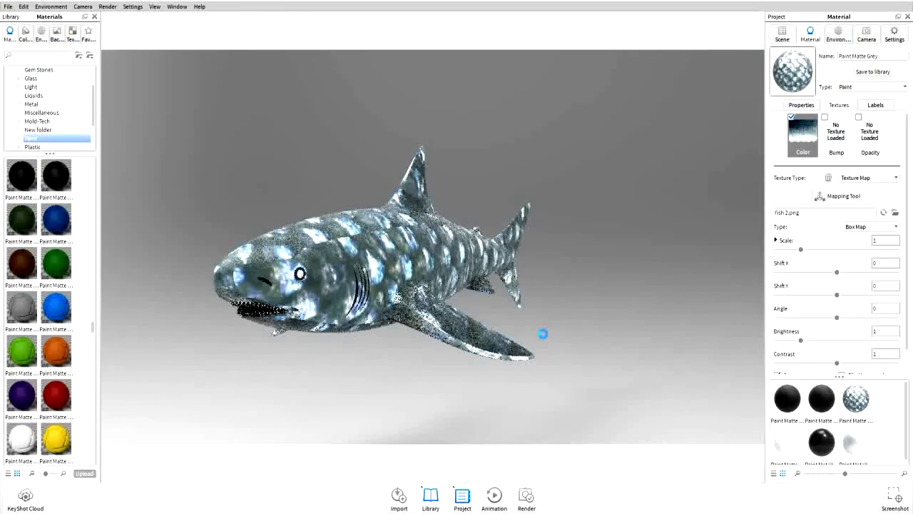
Set the color texture's scale to 0.1
drag(802, 253, 784, 252)
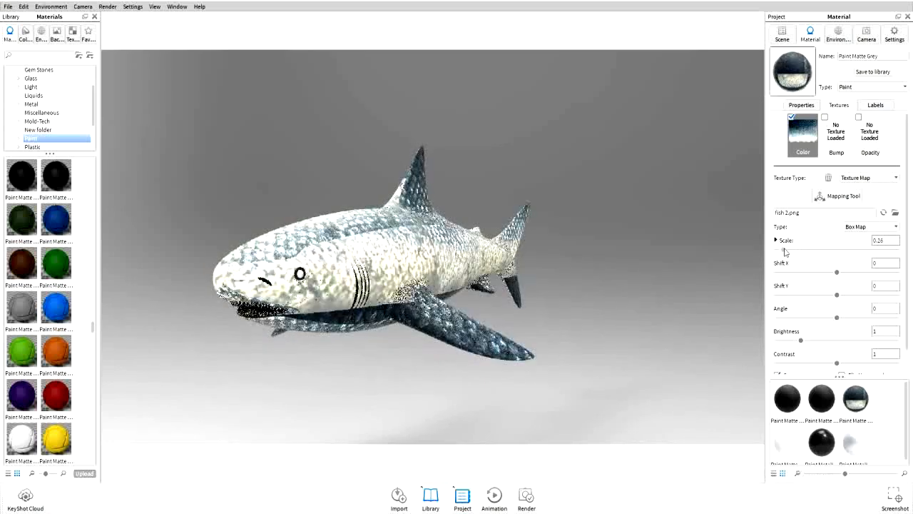
drag(783, 251, 780, 252)
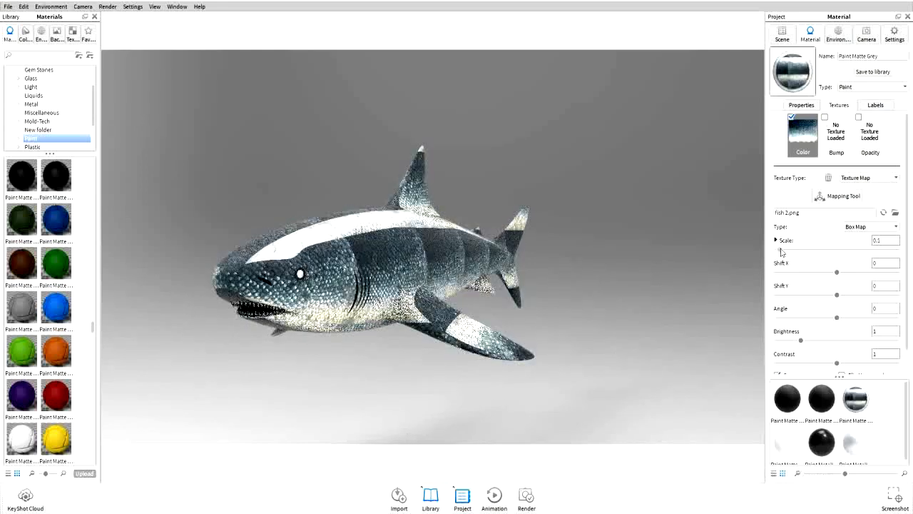
Apply the crackle texture from the texture library as the material's bump map
click(57, 30)
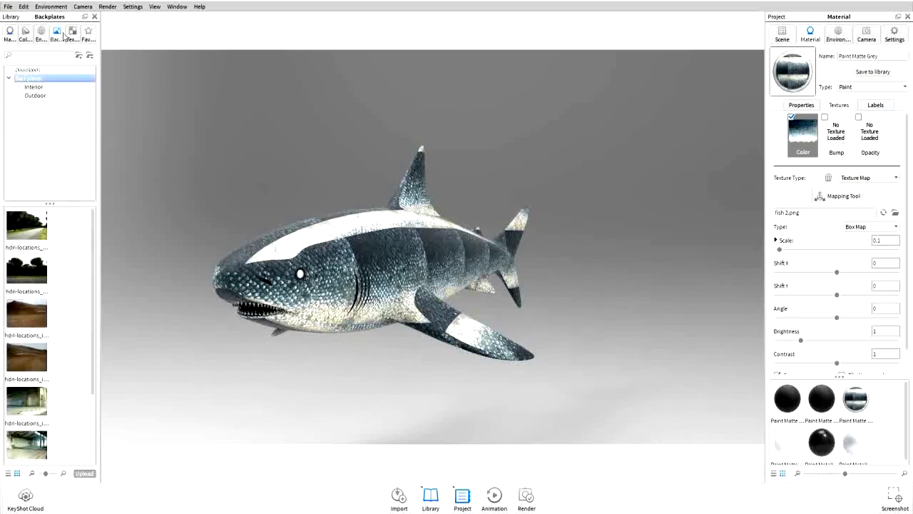
click(72, 31)
scroll(23, 312, up, 10)
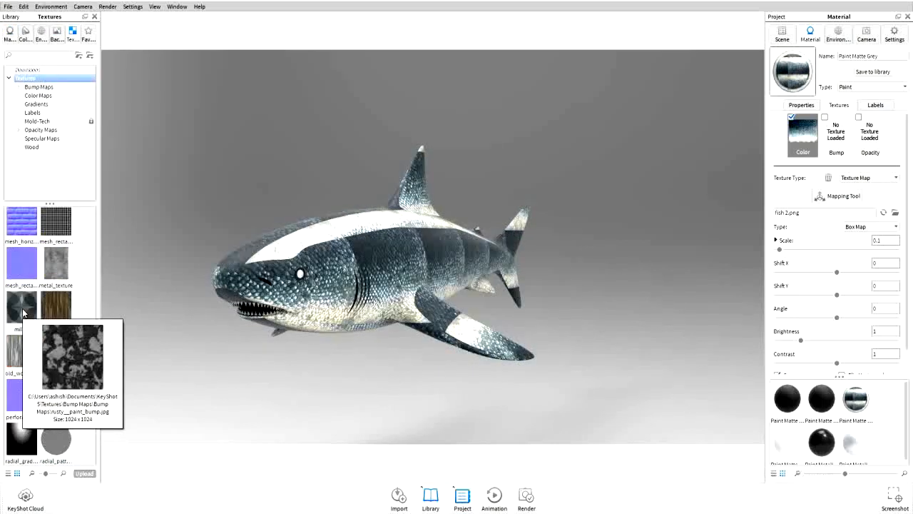
scroll(26, 268, up, 8)
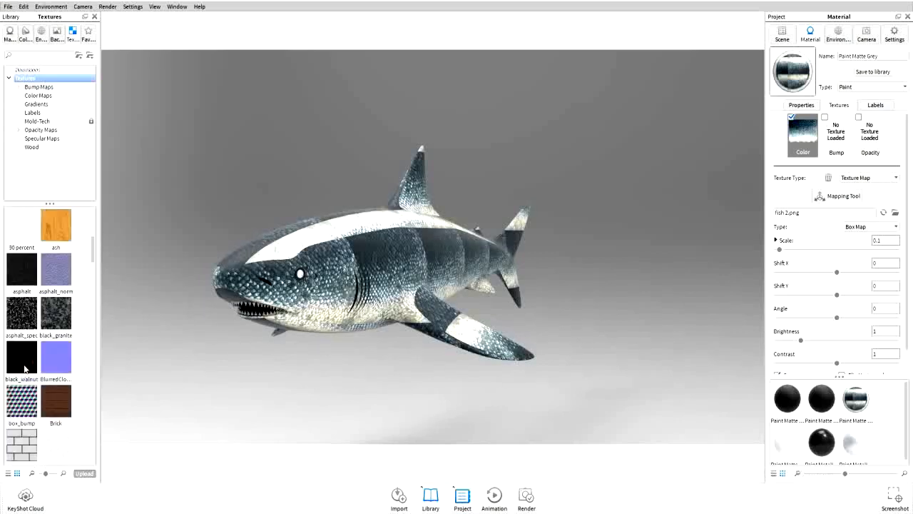
scroll(24, 367, down, 4)
scroll(58, 324, down, 3)
scroll(59, 324, up, 3)
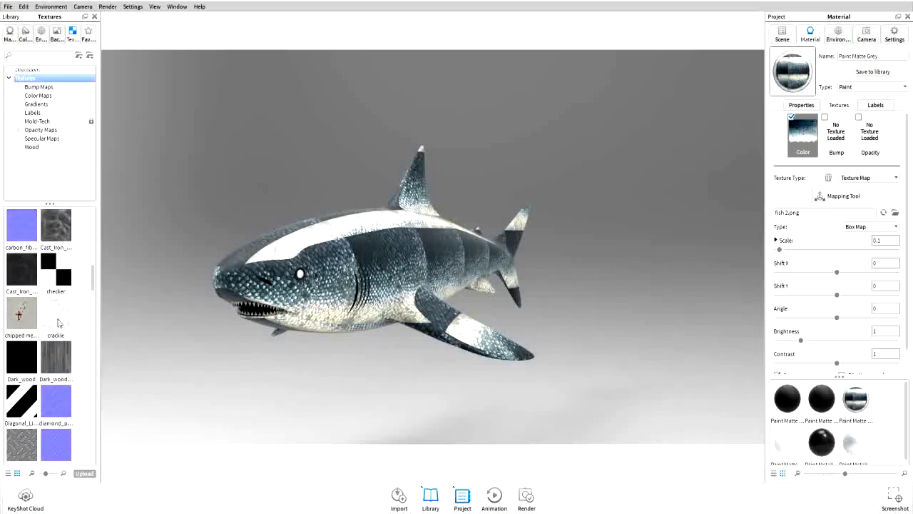
drag(869, 95, 838, 136)
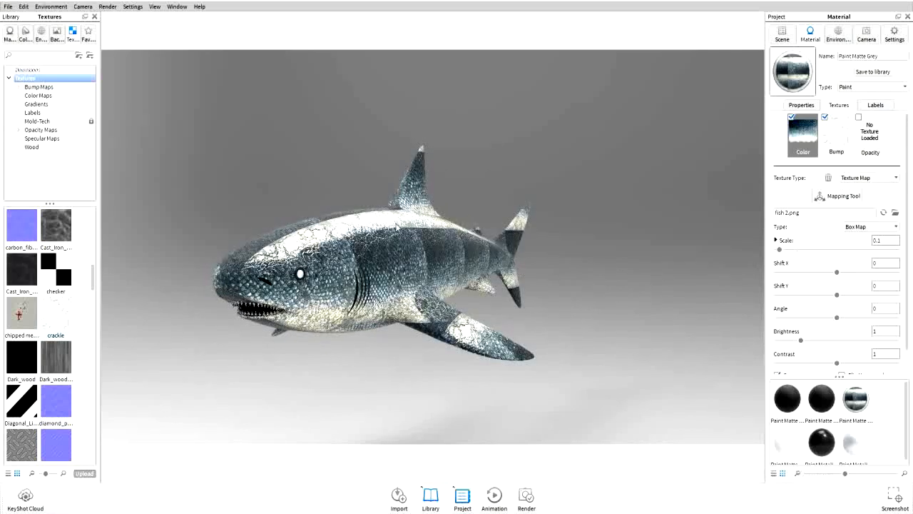
Set the material's refraction index to 2.092
drag(502, 181, 487, 155)
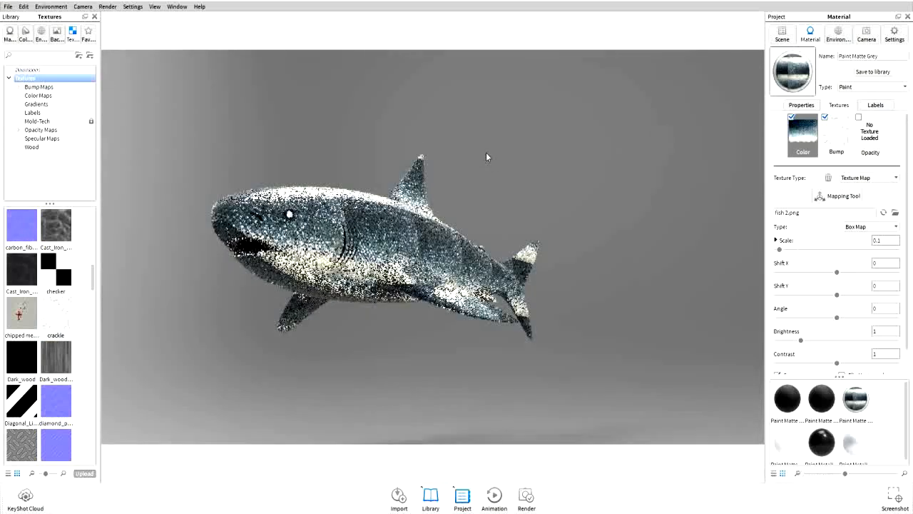
drag(377, 116, 388, 215)
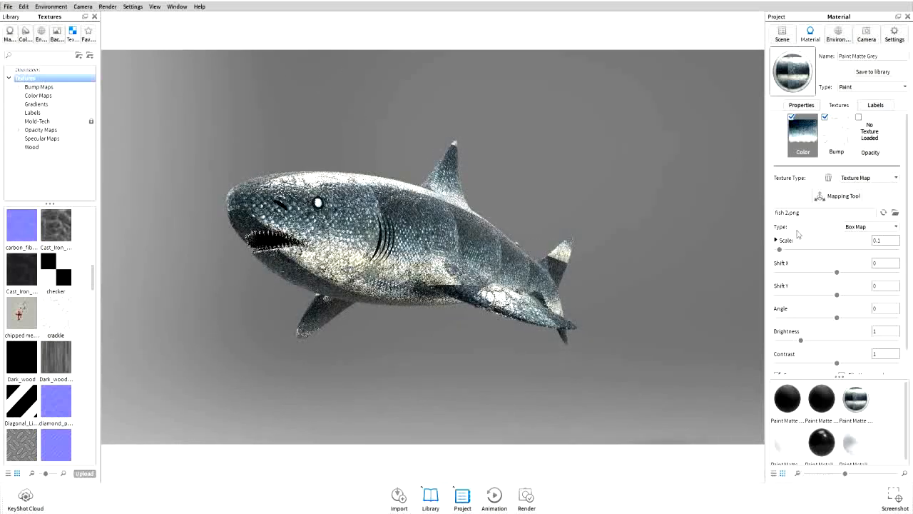
scroll(810, 286, down, 1)
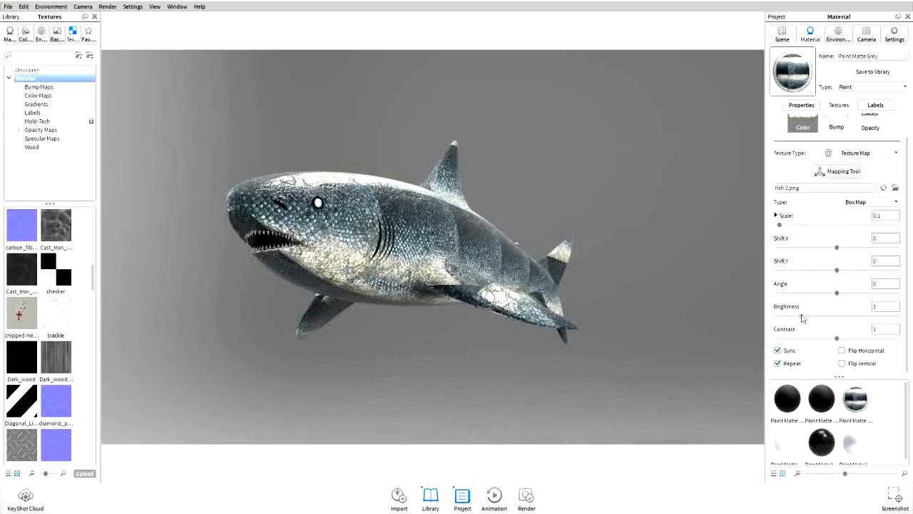
click(802, 105)
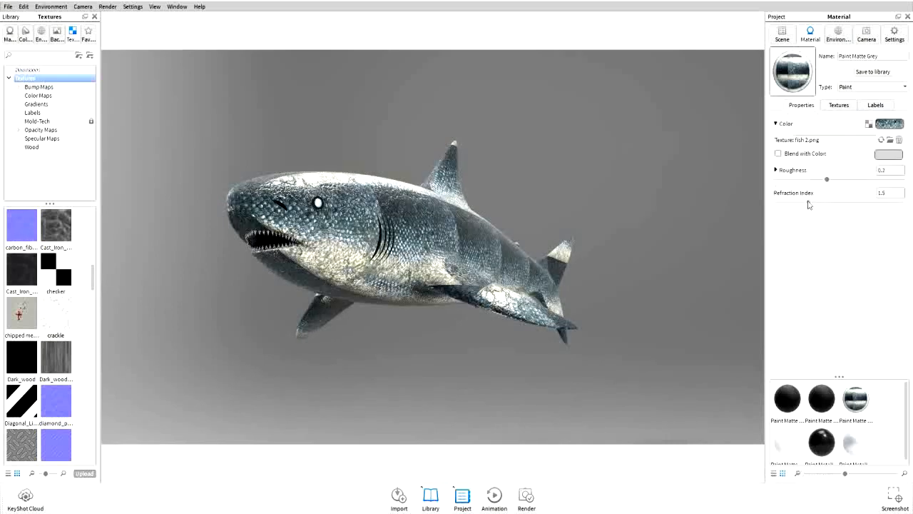
drag(808, 204, 845, 206)
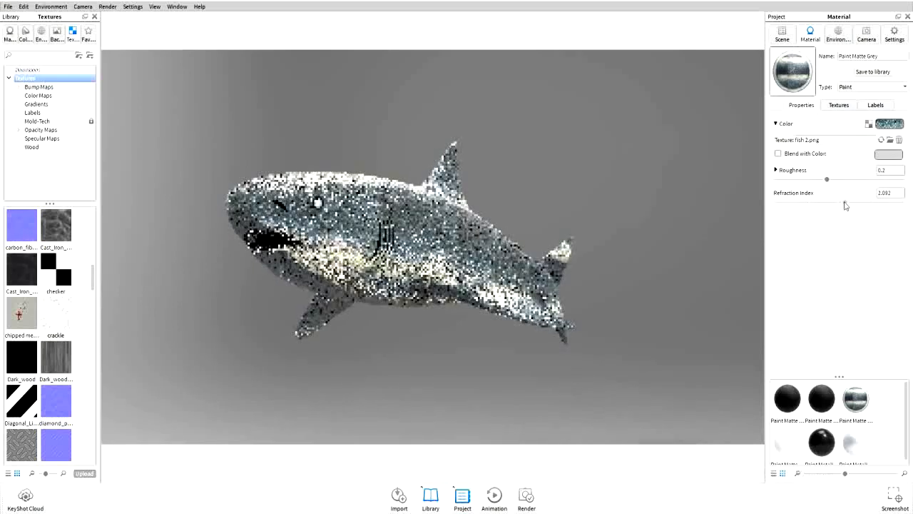
Set the material's blend color to dark grey RGB 49, 49, 49
click(888, 155)
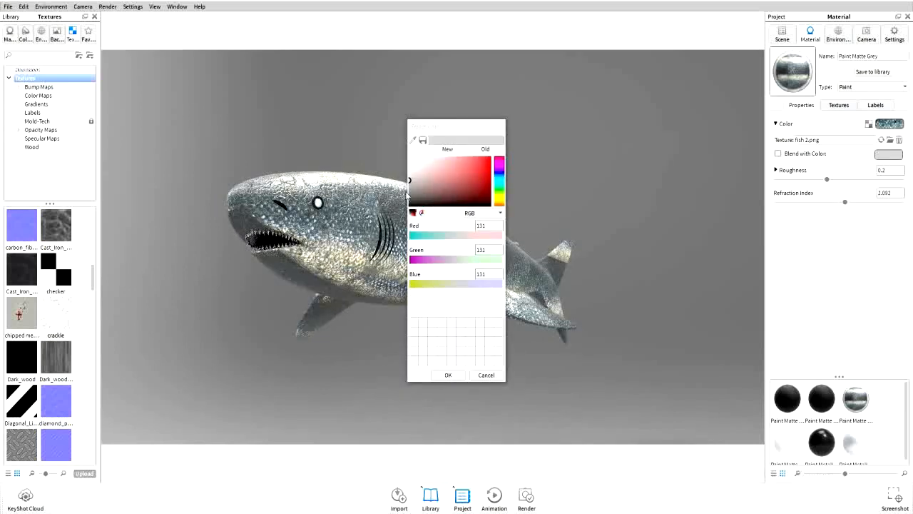
click(409, 196)
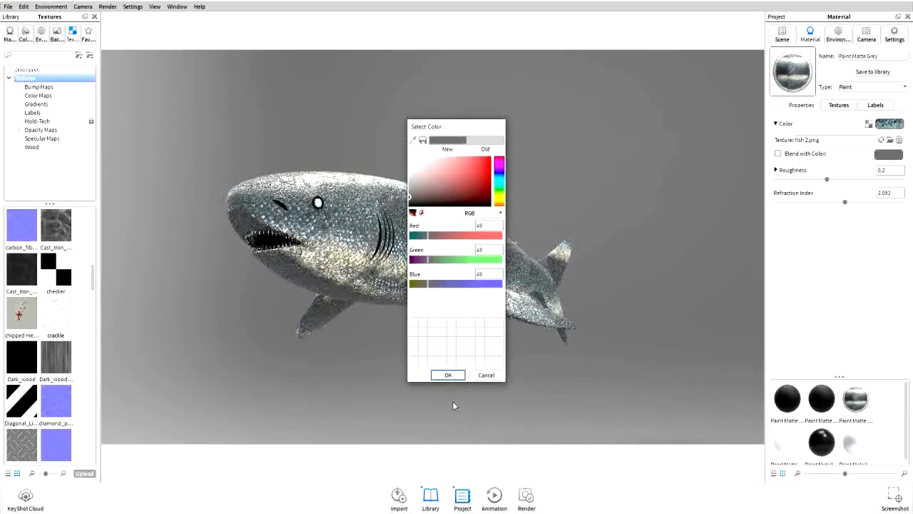
click(448, 375)
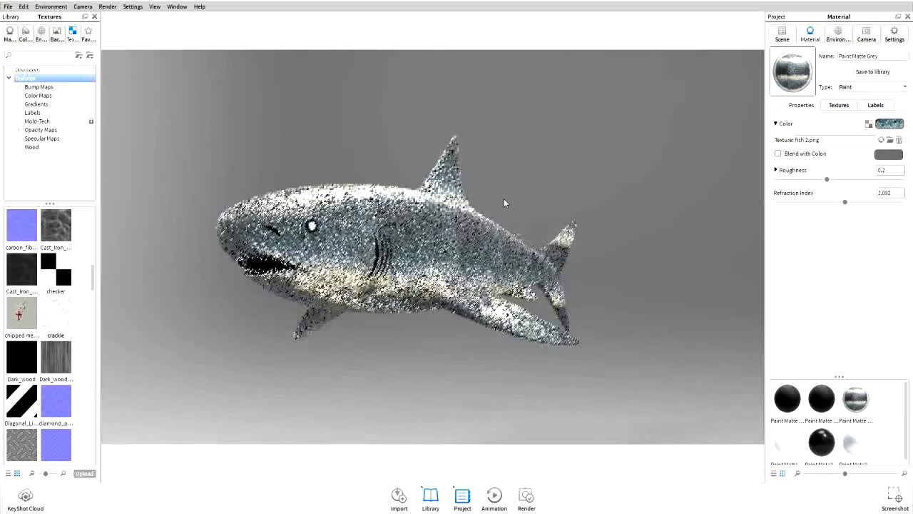
Apply the third 14-Hamarikyu_Bridge_B environment to the scene
click(25, 32)
click(41, 32)
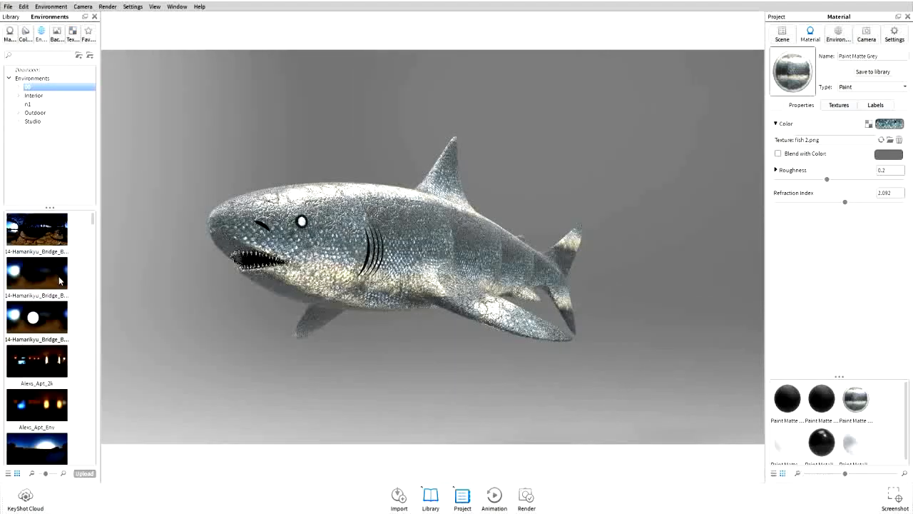
drag(50, 317, 200, 271)
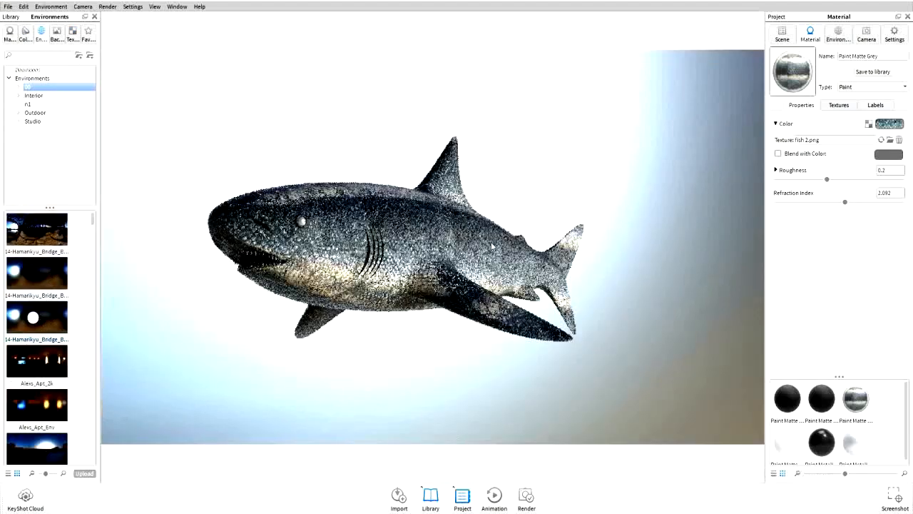
Add a cube geometry to the scene beneath the shark
drag(514, 246, 510, 246)
middle_drag(573, 238, 599, 231)
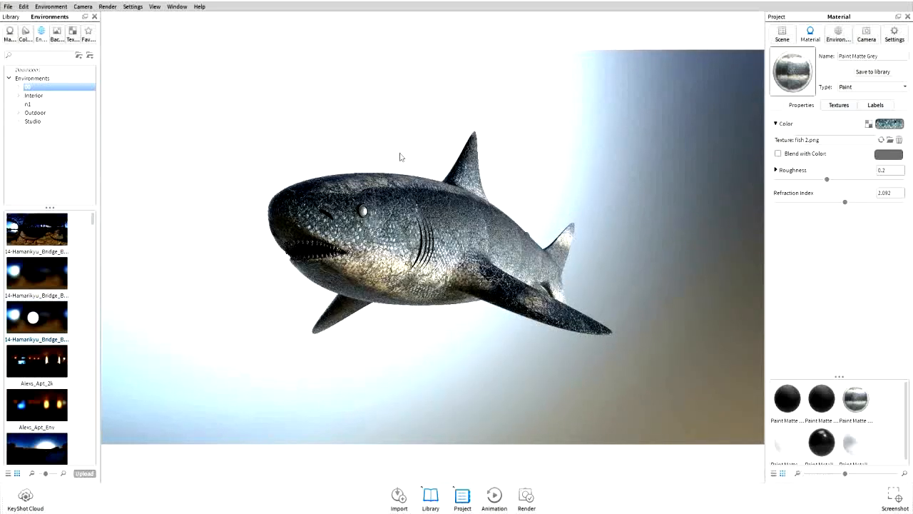
click(25, 32)
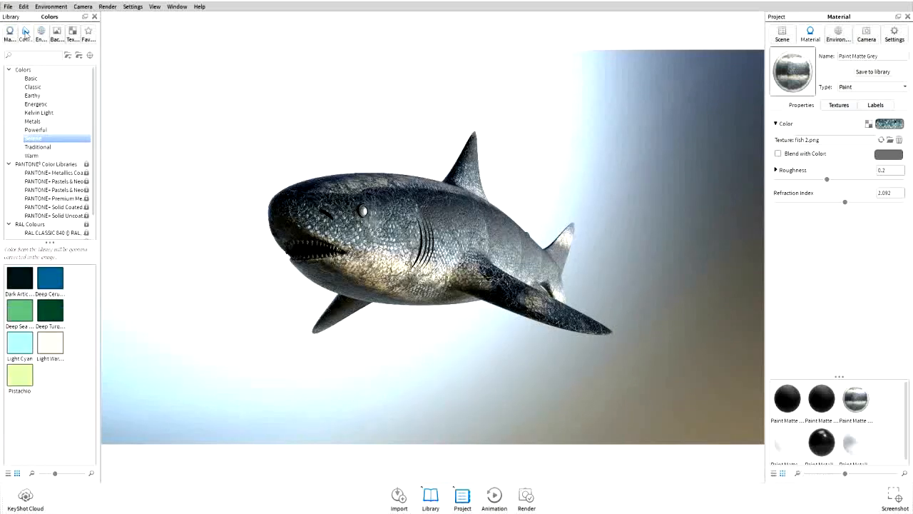
click(38, 6)
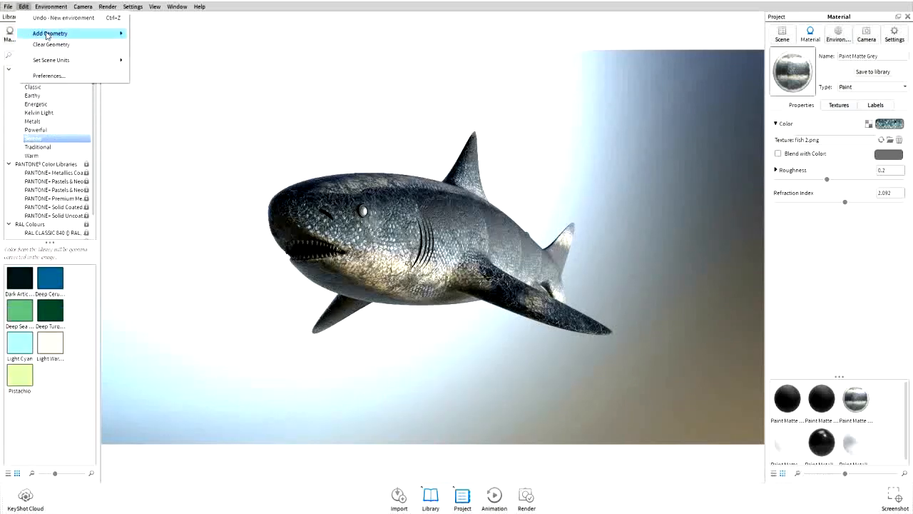
mouse_move(51, 34)
click(153, 72)
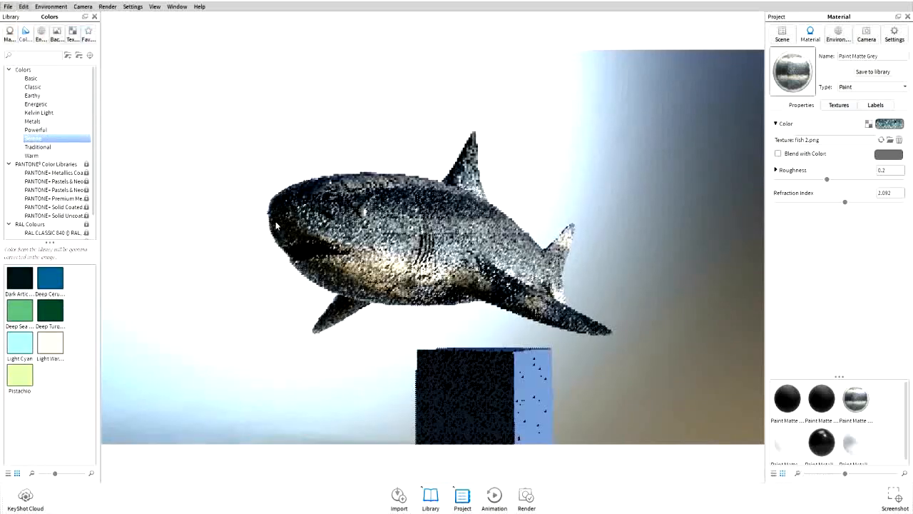
Move the cube and scale it up with the Move Part tool, then confirm
right_click(511, 370)
click(542, 265)
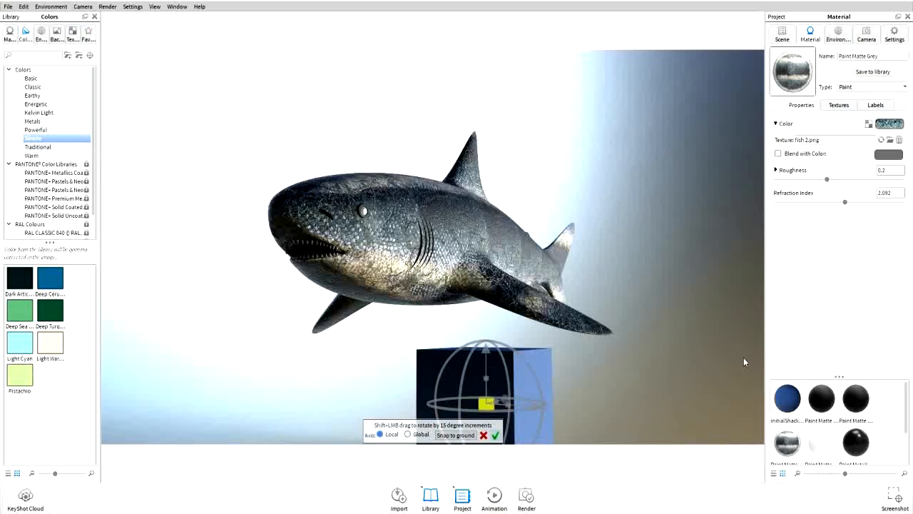
drag(489, 403, 572, 389)
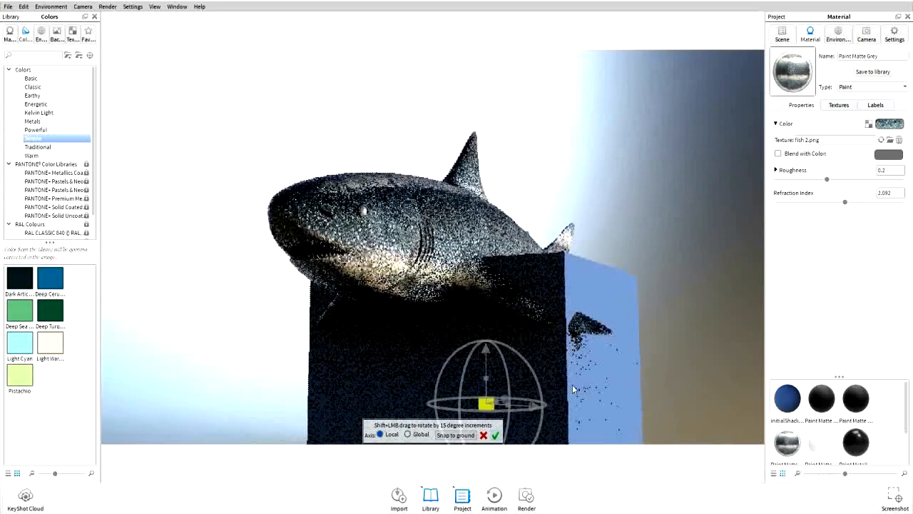
click(495, 436)
Snap the cube to the ground and raise it so the shark sits partly inside
drag(502, 311, 468, 241)
right_click(466, 240)
click(542, 320)
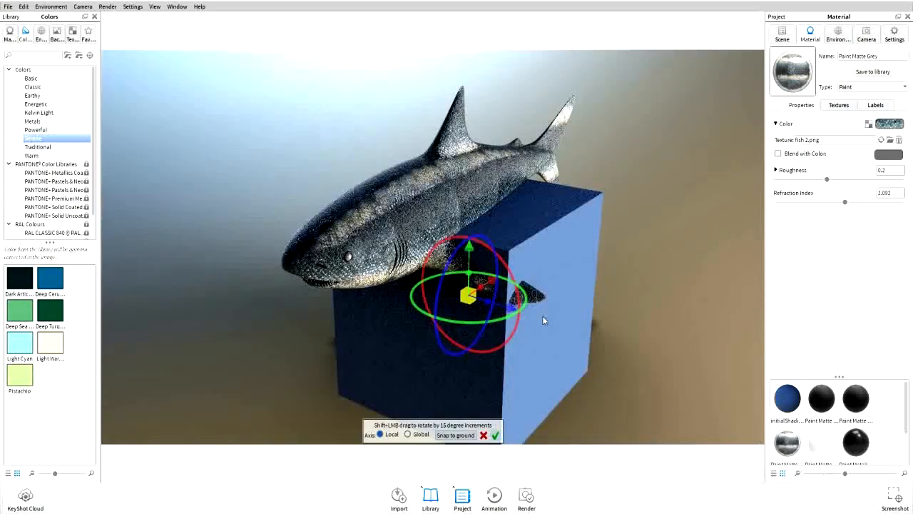
click(460, 435)
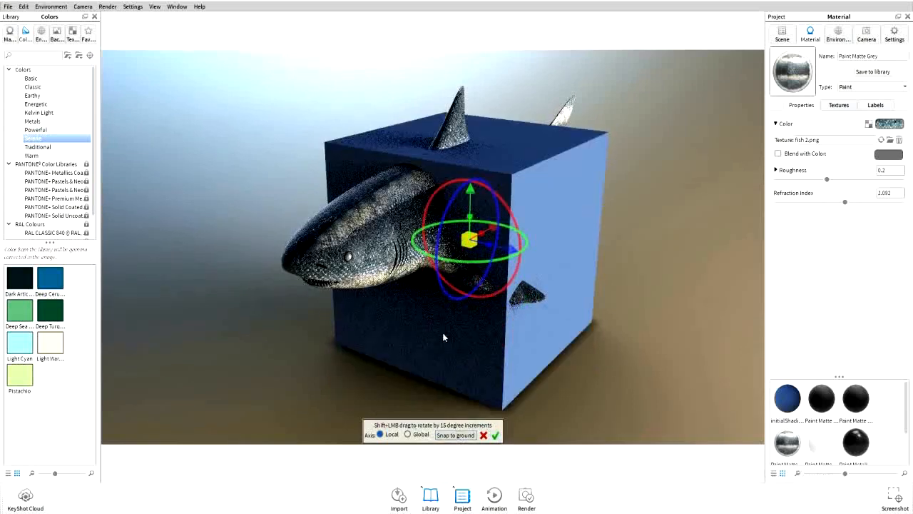
mouse_move(468, 230)
mouse_down()
mouse_move(470, 310)
mouse_move(476, 245)
mouse_up()
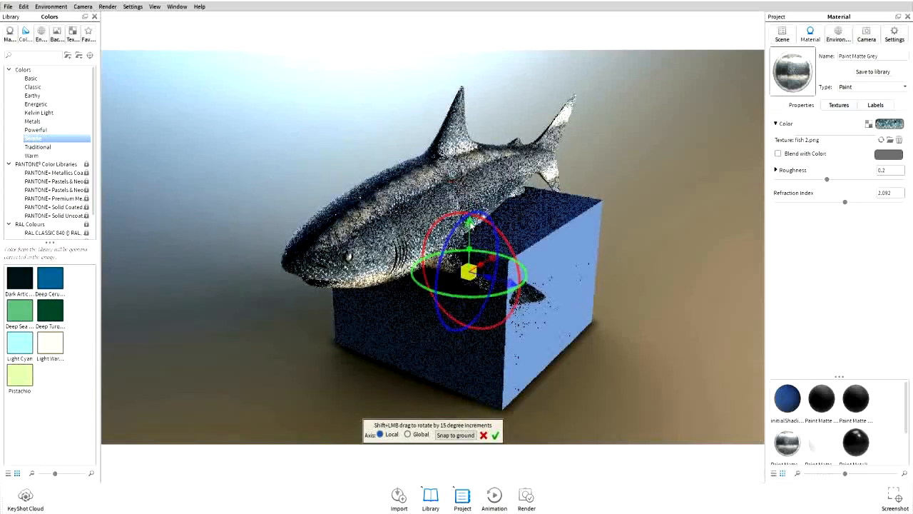
drag(469, 222, 469, 195)
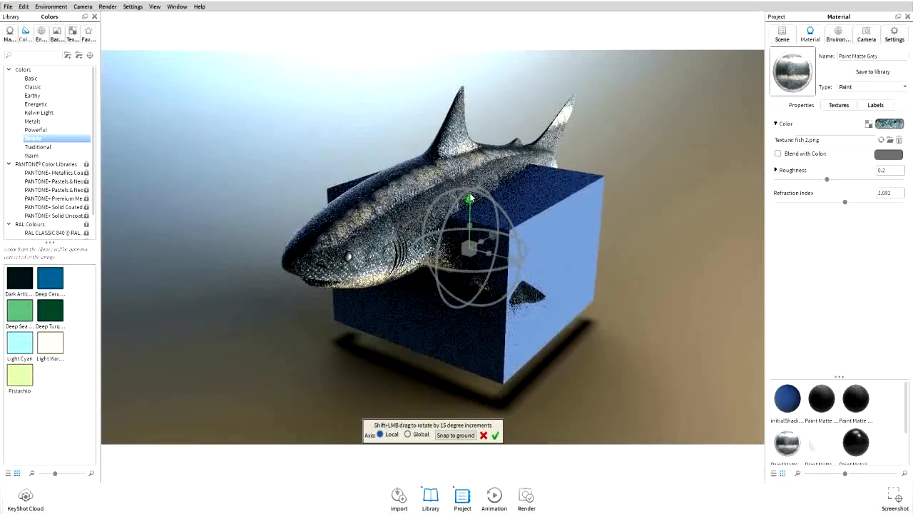
Scale the cube into a wide, flat box under the shark and confirm
drag(489, 250, 638, 279)
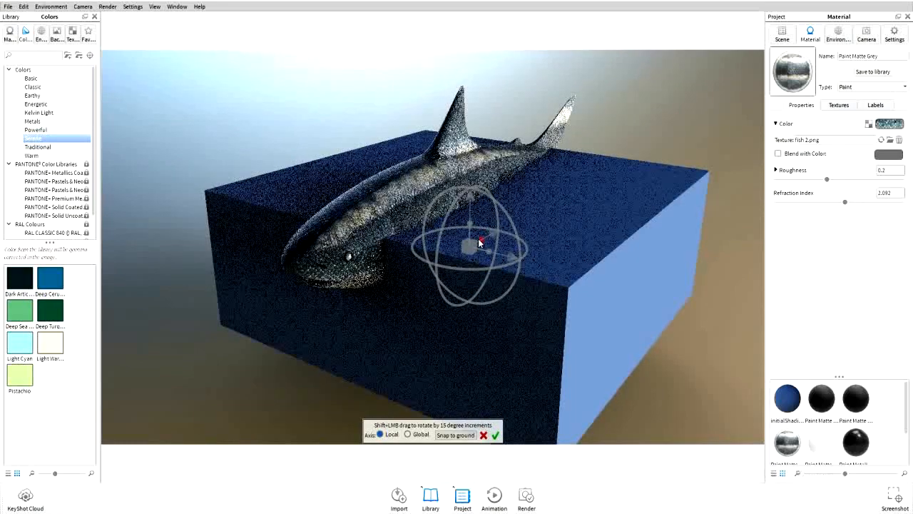
drag(480, 238, 762, 135)
drag(488, 254, 540, 269)
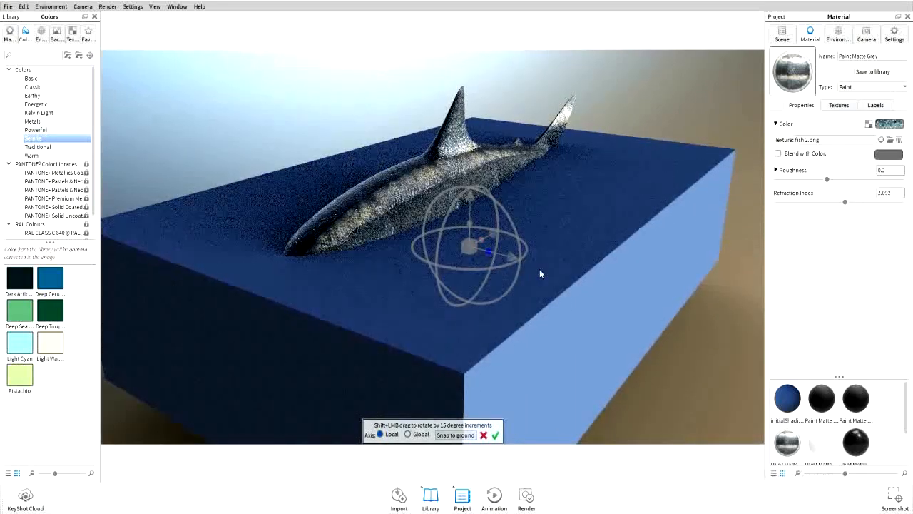
click(495, 434)
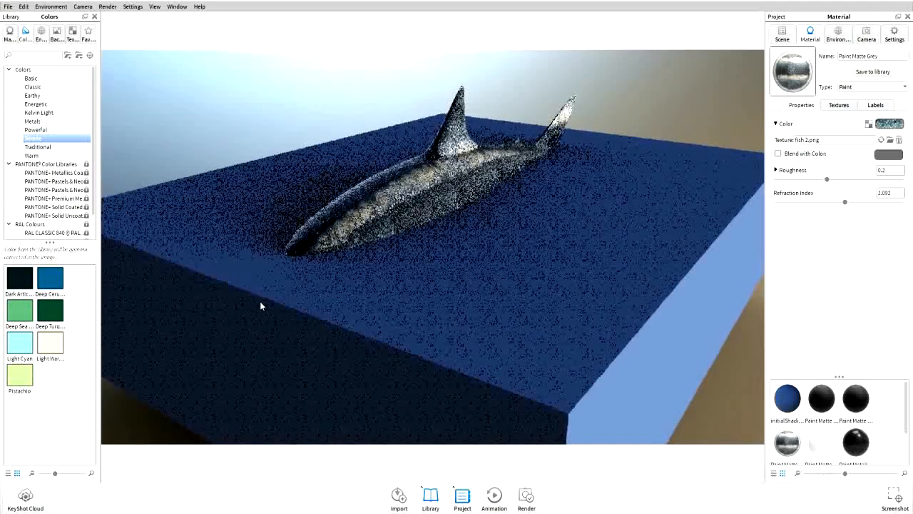
Apply the Liquid Water Ripples material from the Liquids library to the box
click(10, 32)
click(35, 95)
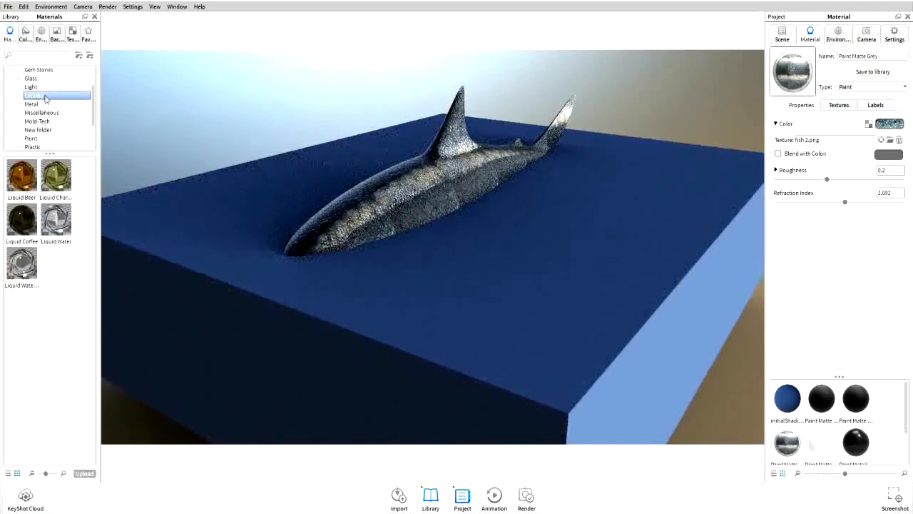
drag(25, 268, 279, 222)
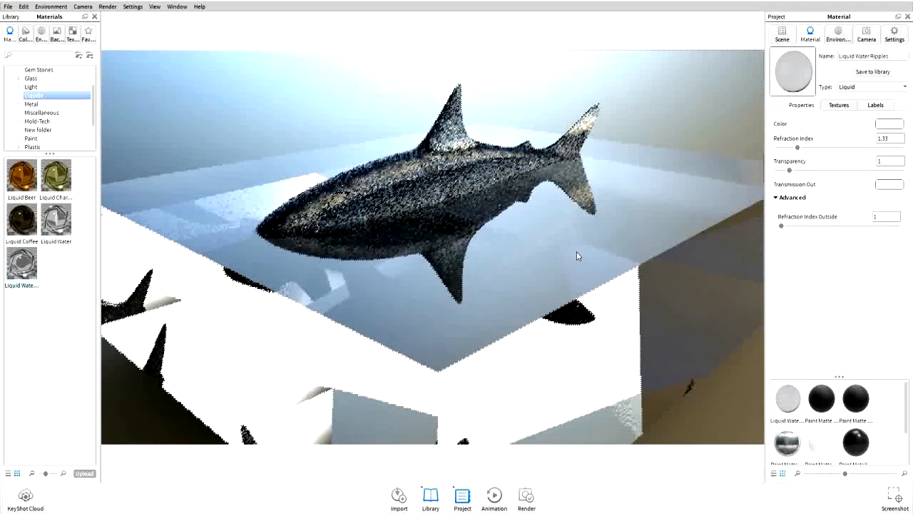
Reduce the water material's bump texture scale to 0.415
click(839, 104)
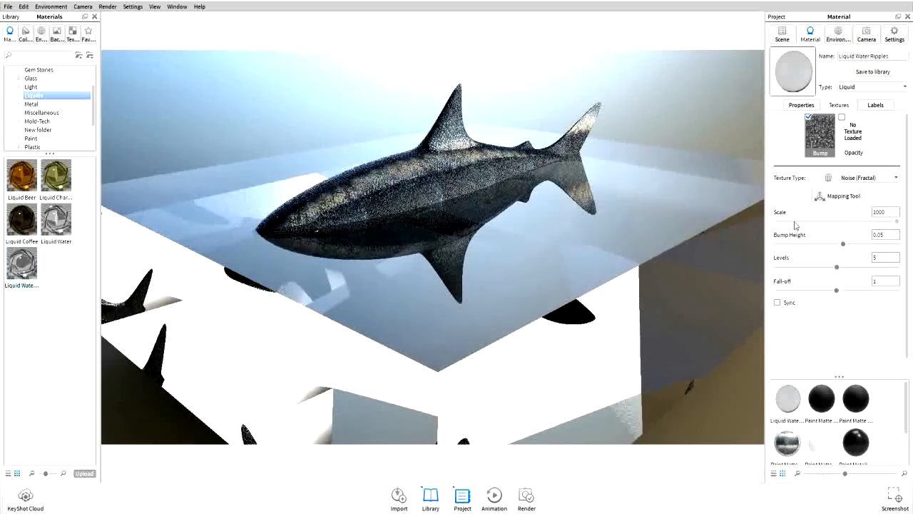
click(794, 222)
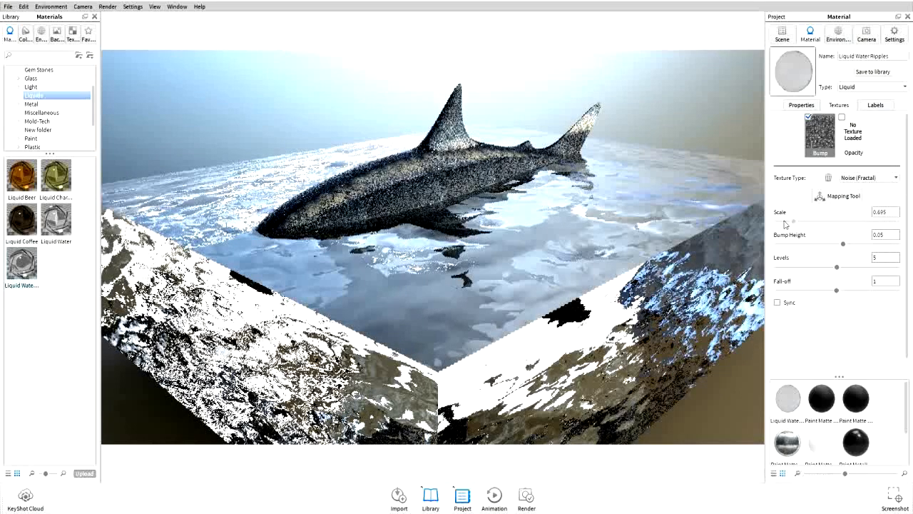
click(785, 223)
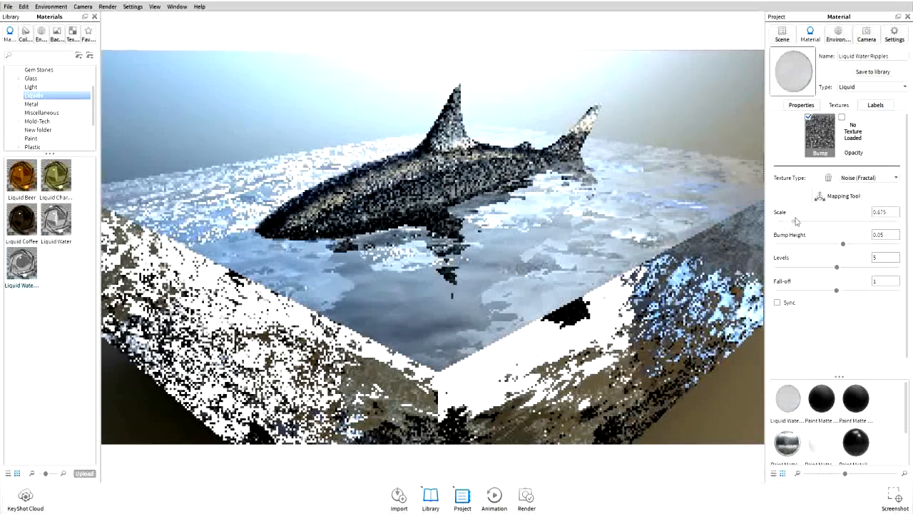
click(788, 224)
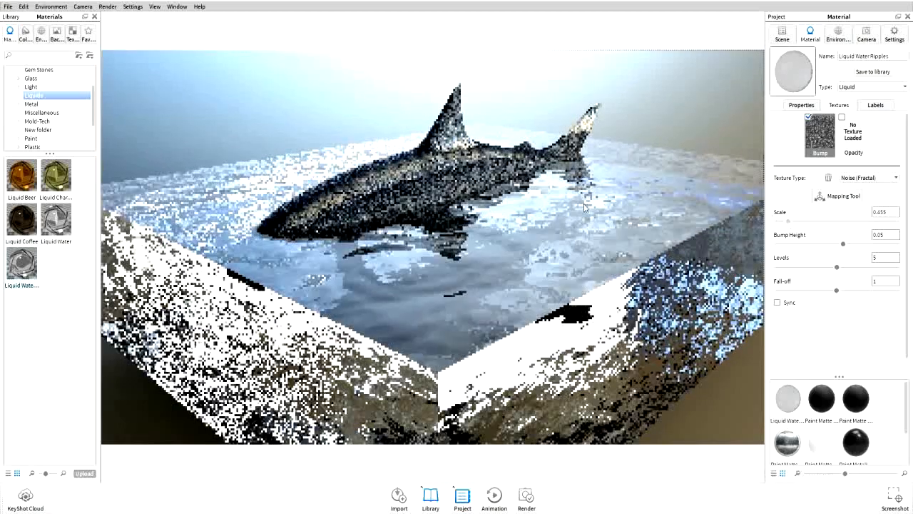
Rotate the shark with the Move Part tool to tilt it upward, then confirm
drag(584, 207, 453, 239)
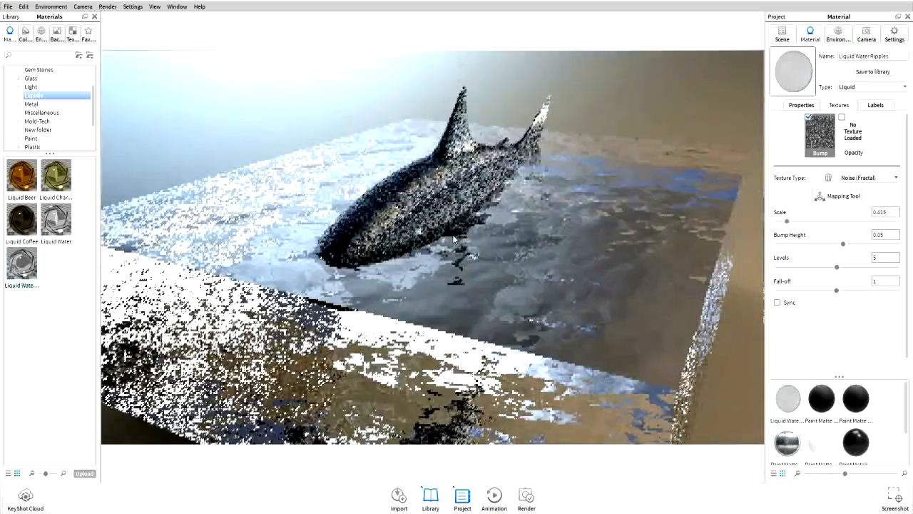
scroll(454, 240, up, 3)
scroll(454, 239, down, 1)
right_click(447, 187)
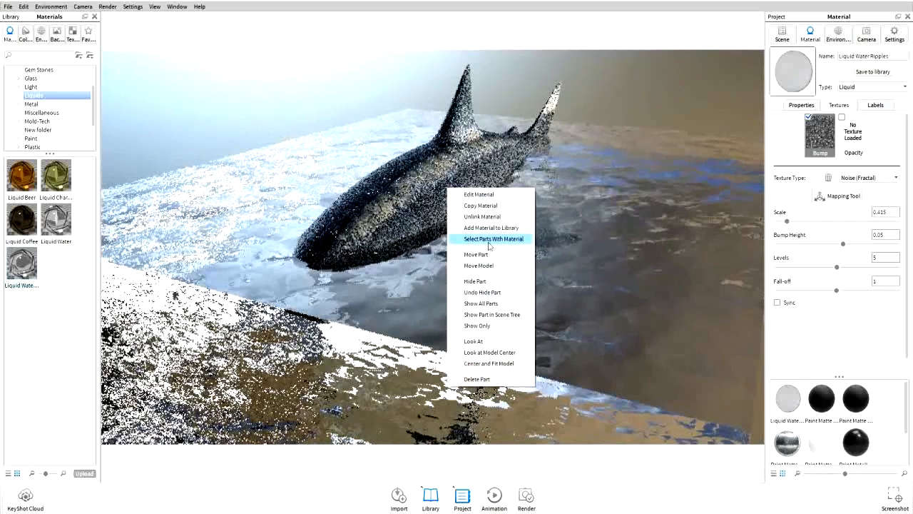
click(489, 240)
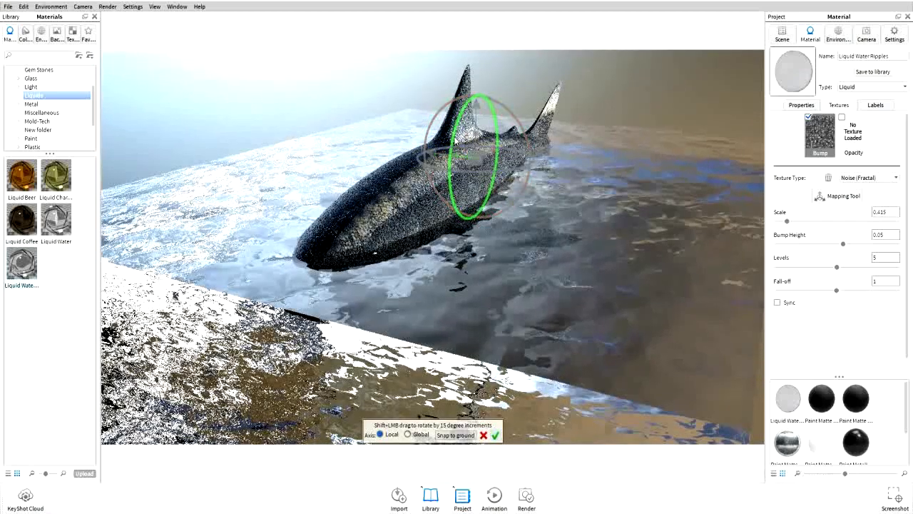
mouse_move(455, 140)
mouse_down()
mouse_move(460, 94)
mouse_move(457, 131)
mouse_up()
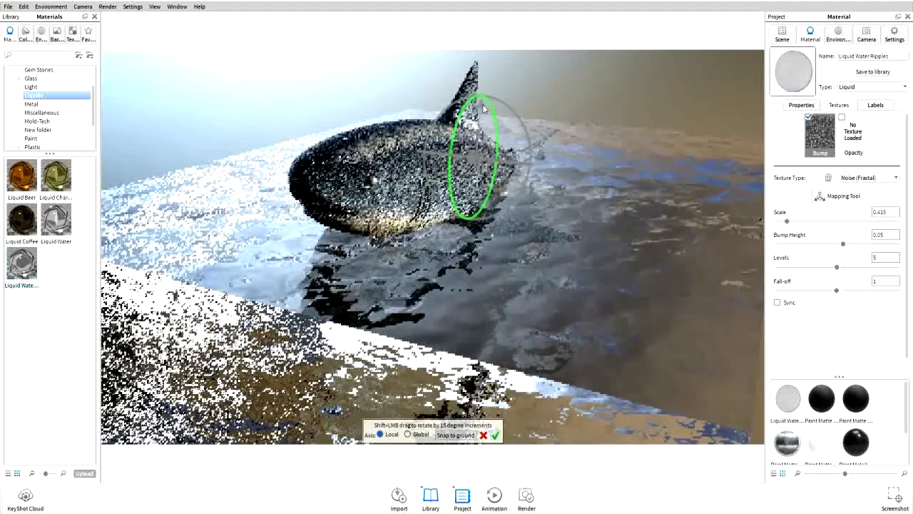
drag(479, 102, 482, 97)
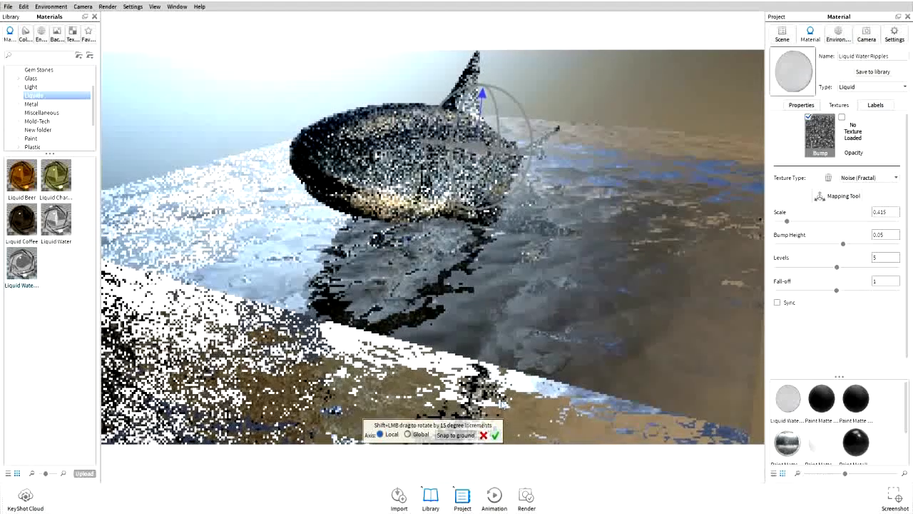
click(496, 437)
Rotate the shark around its long axis with the Move Part tool and confirm
drag(607, 262, 493, 199)
right_click(493, 198)
click(517, 270)
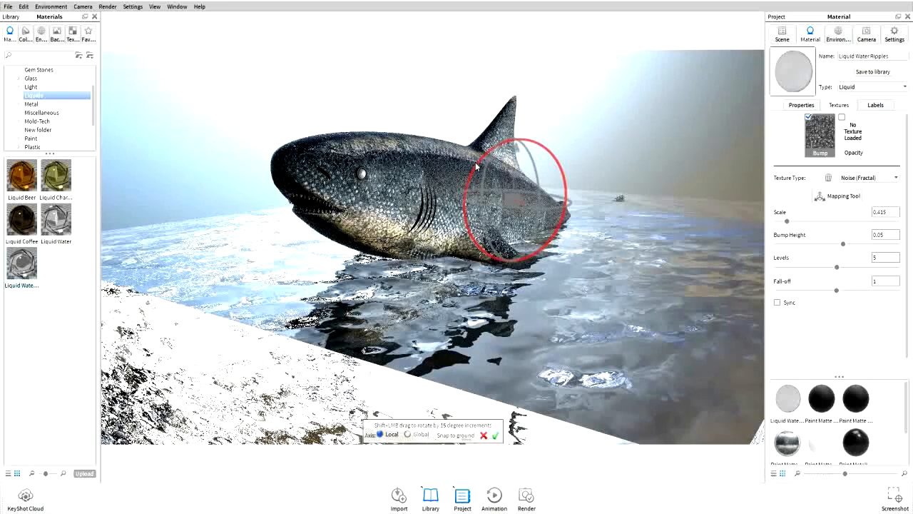
drag(476, 166, 518, 139)
click(495, 435)
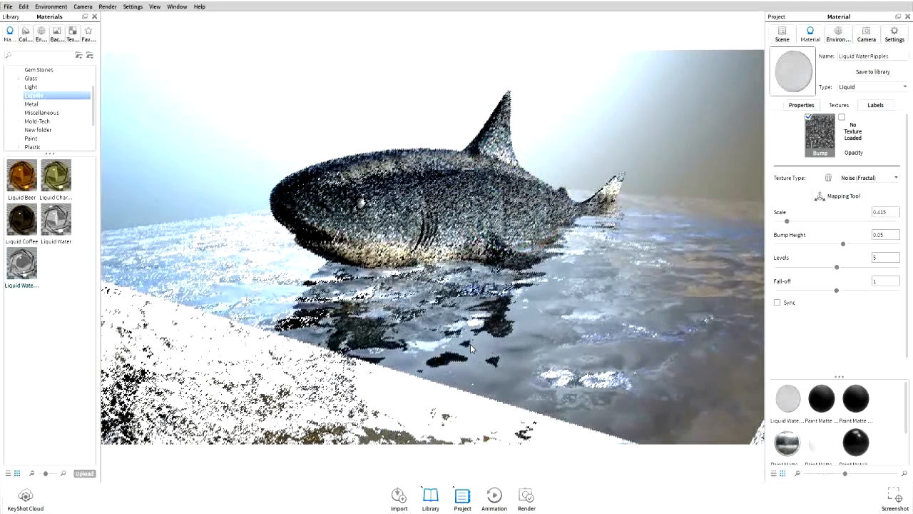
Orbit and zoom around the shark and water box to inspect them from several angles
drag(470, 344, 425, 227)
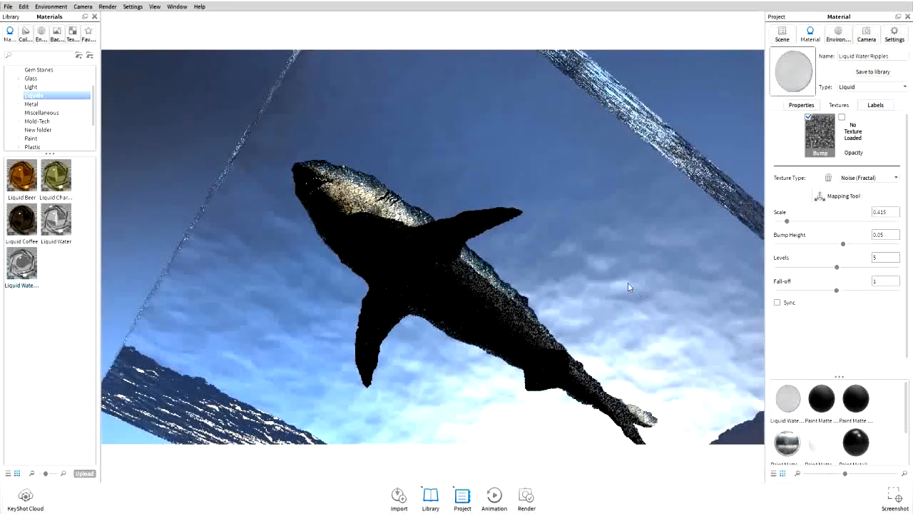
drag(528, 201, 495, 190)
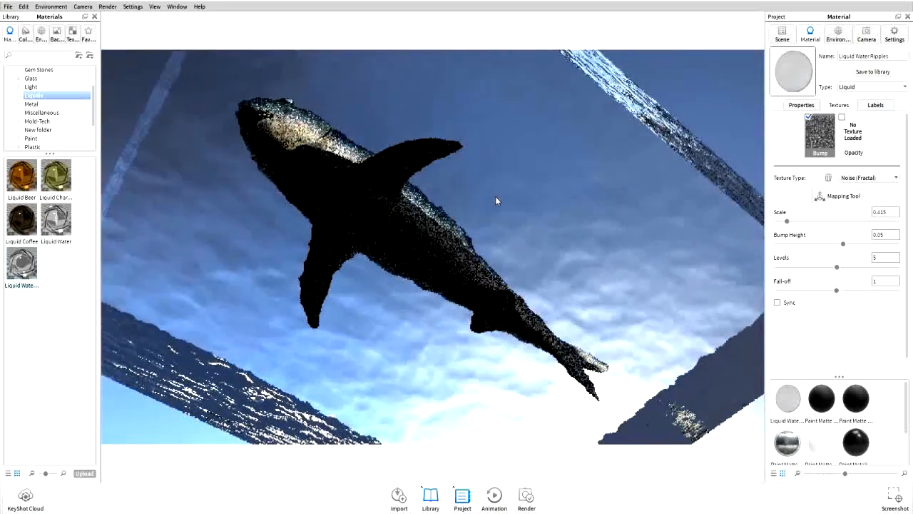
drag(428, 135, 567, 433)
middle_drag(300, 189, 411, 224)
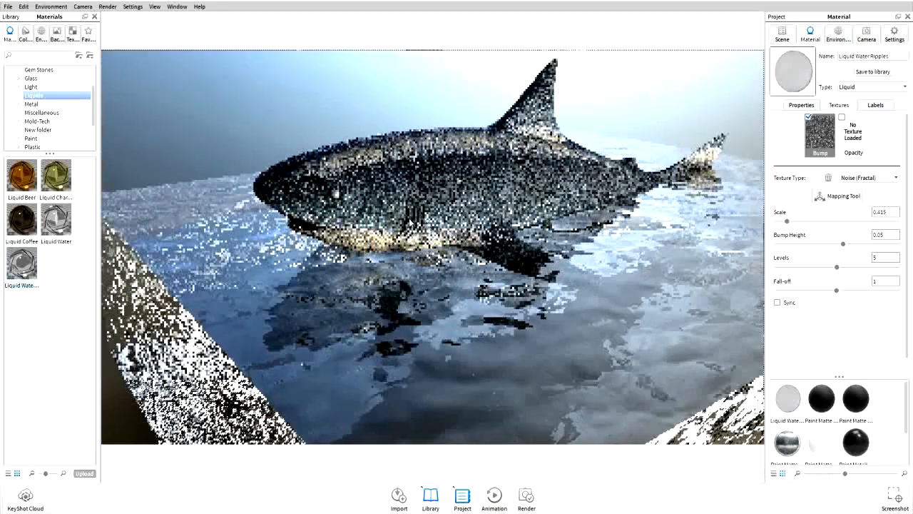
drag(414, 314, 519, 151)
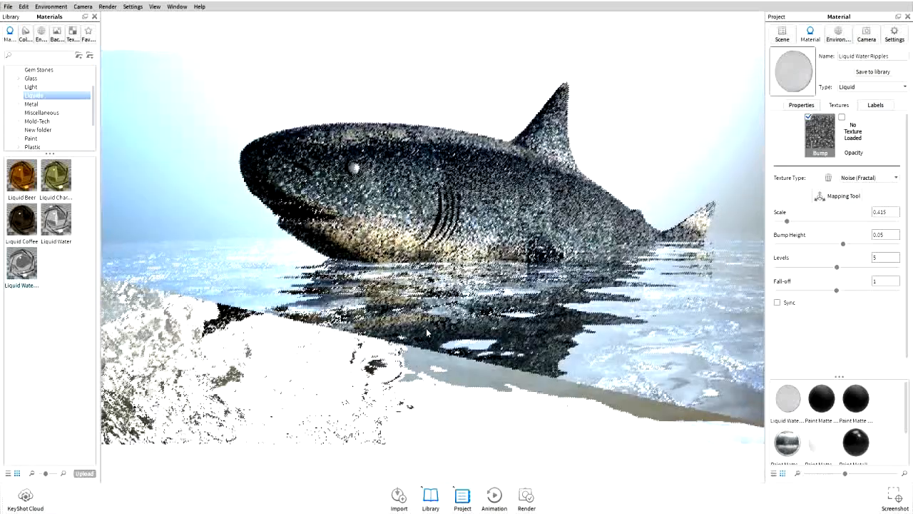
scroll(426, 327, down, 10)
drag(490, 280, 437, 339)
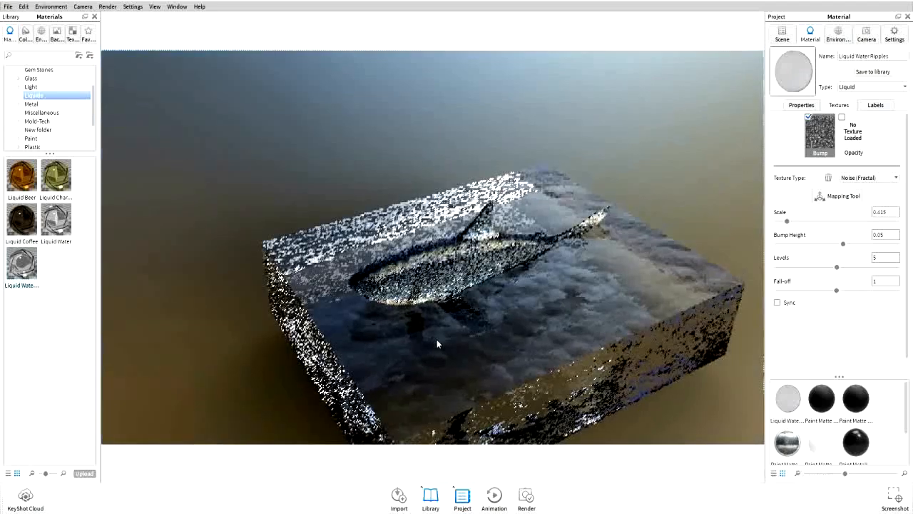
Reposition the shark inside the water box with the Move Part tool and confirm the placement
drag(540, 294, 534, 282)
right_click(545, 284)
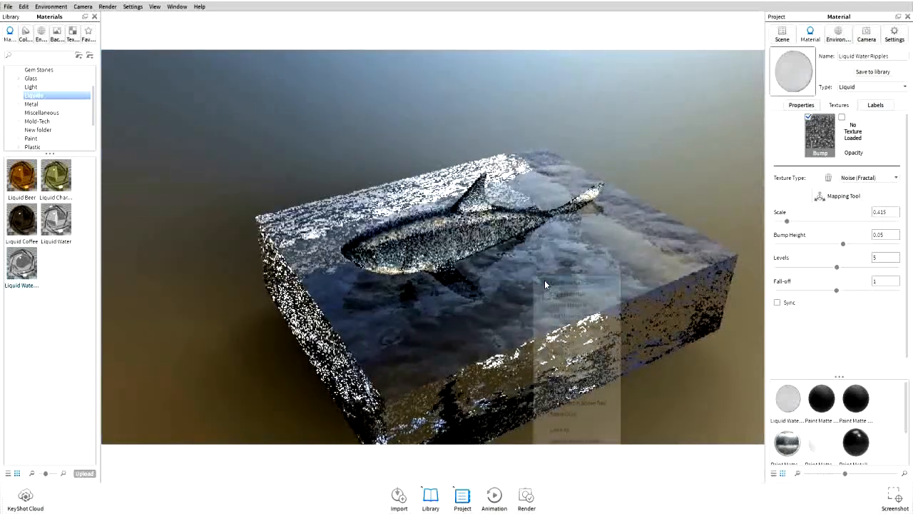
click(564, 351)
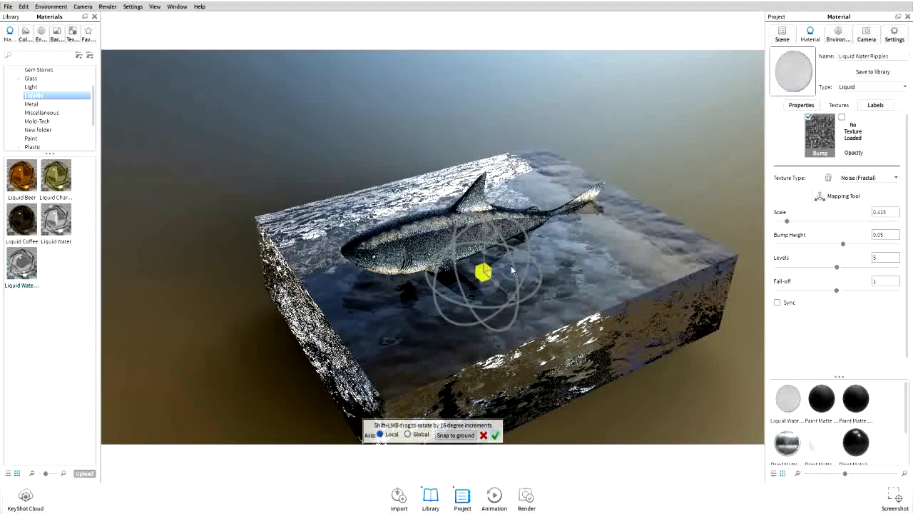
drag(484, 272, 538, 269)
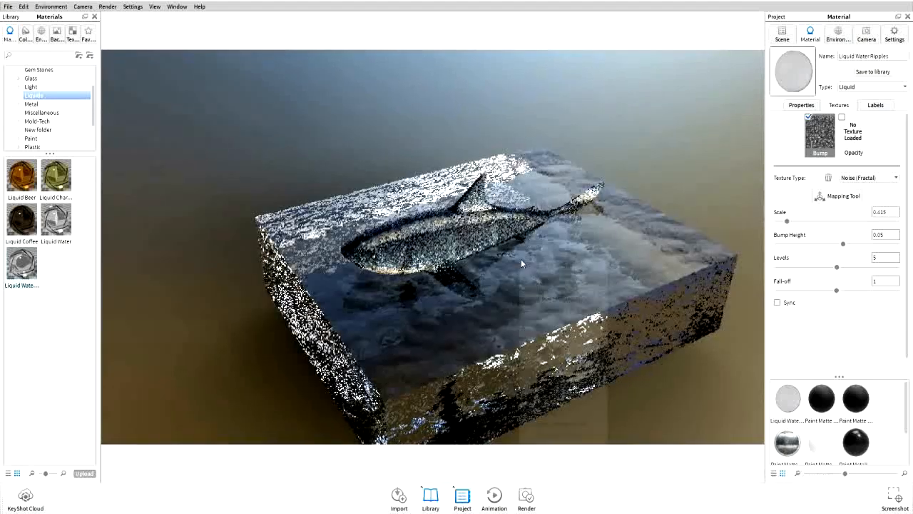
right_click(521, 259)
click(554, 338)
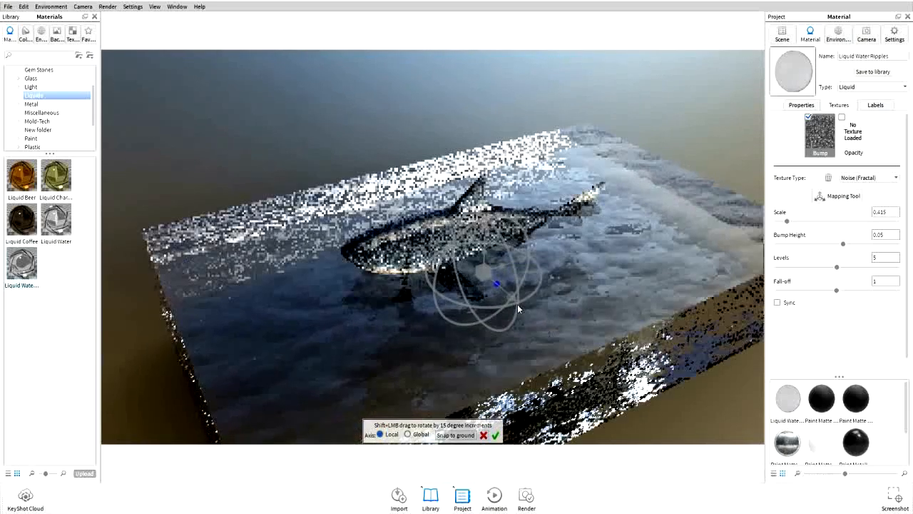
click(496, 435)
Orbit and zoom down to the water surface and review the environment settings
drag(503, 278, 497, 259)
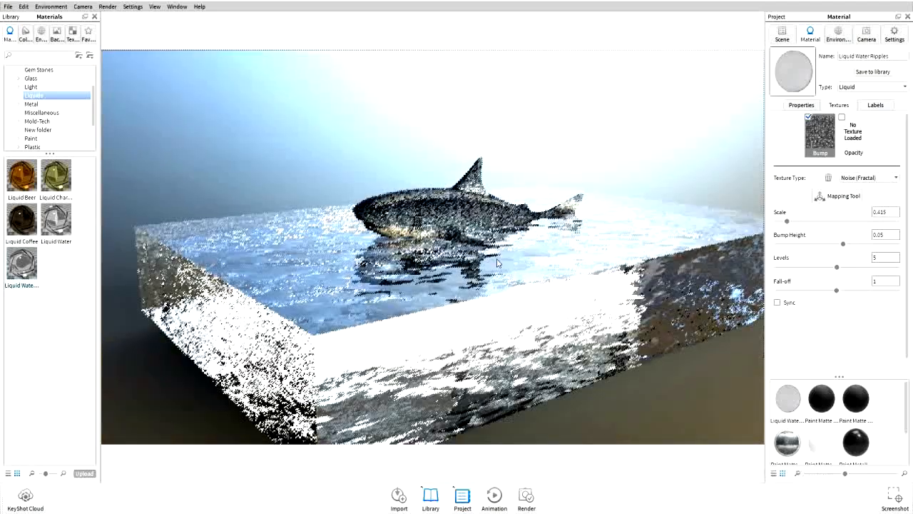
scroll(496, 259, up, 4)
scroll(498, 263, up, 2)
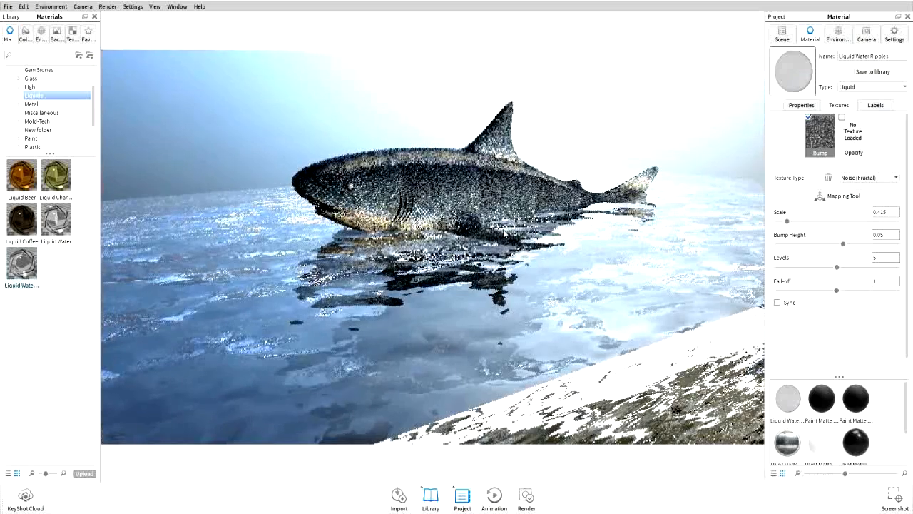
scroll(504, 233, up, 2)
mouse_move(516, 226)
mouse_down()
mouse_move(550, 218)
mouse_move(504, 215)
mouse_up()
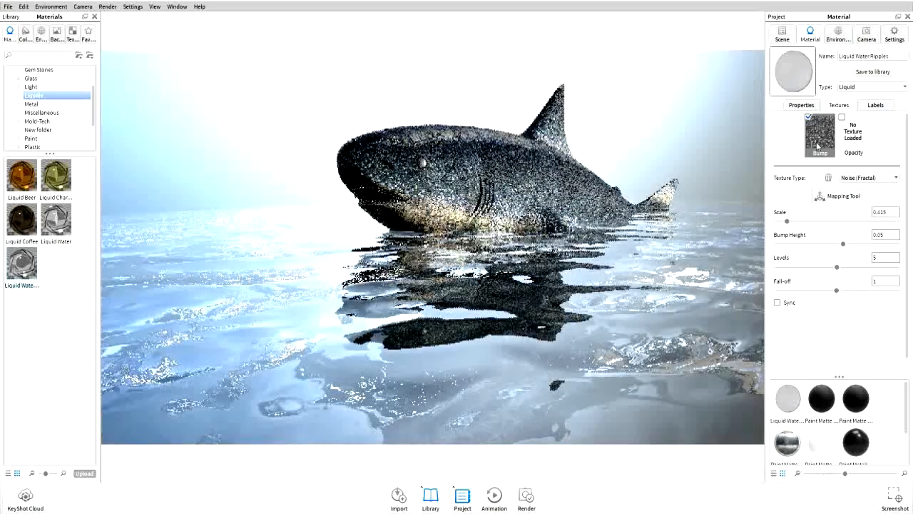
click(838, 32)
mouse_move(837, 249)
mouse_down()
mouse_move(807, 249)
mouse_move(836, 250)
mouse_up()
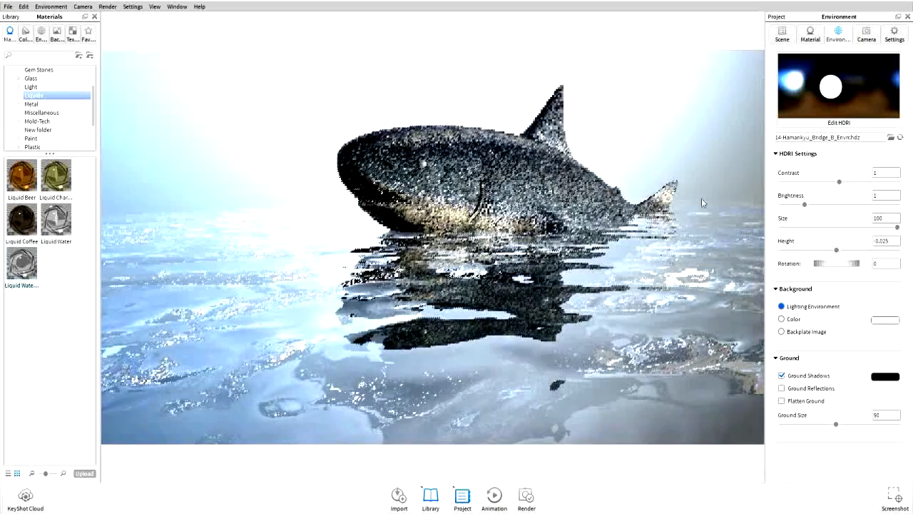
Select the water material, enable Sync, and set its bump texture scale to 0.315 and bump height to 0.036
double_click(538, 323)
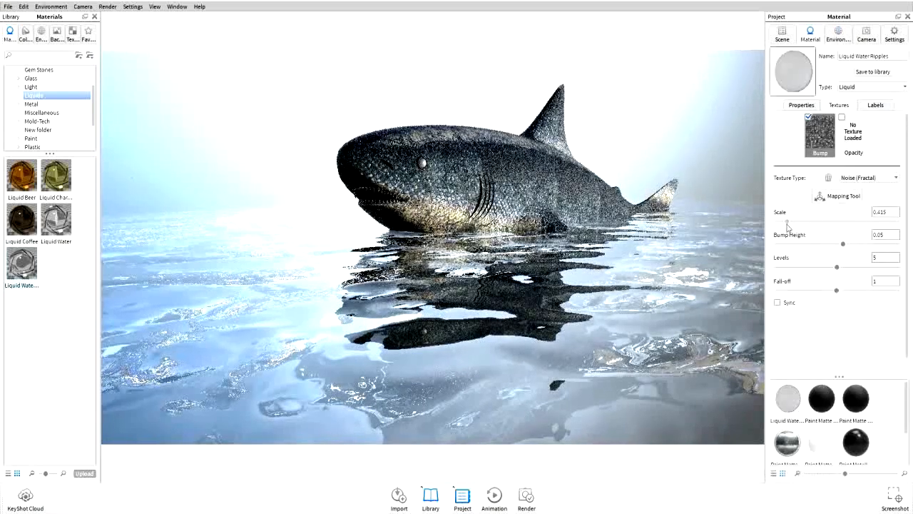
drag(787, 222, 785, 222)
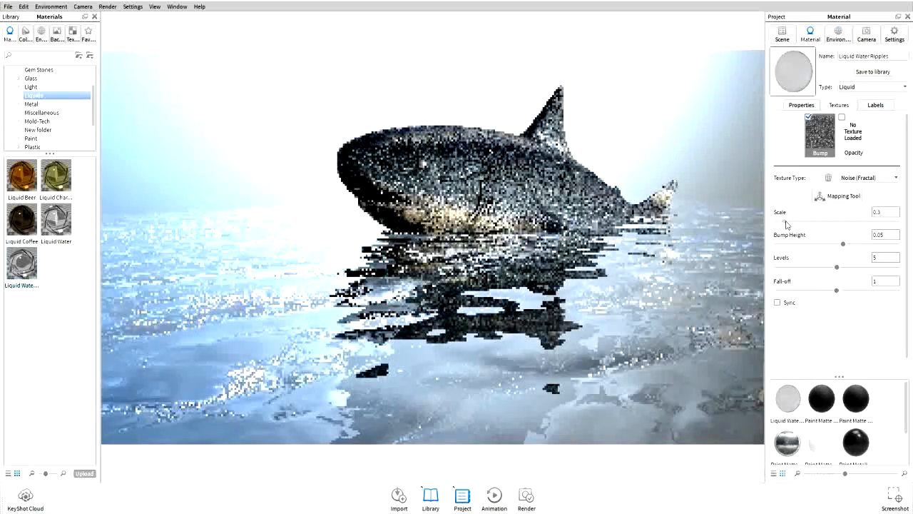
click(787, 222)
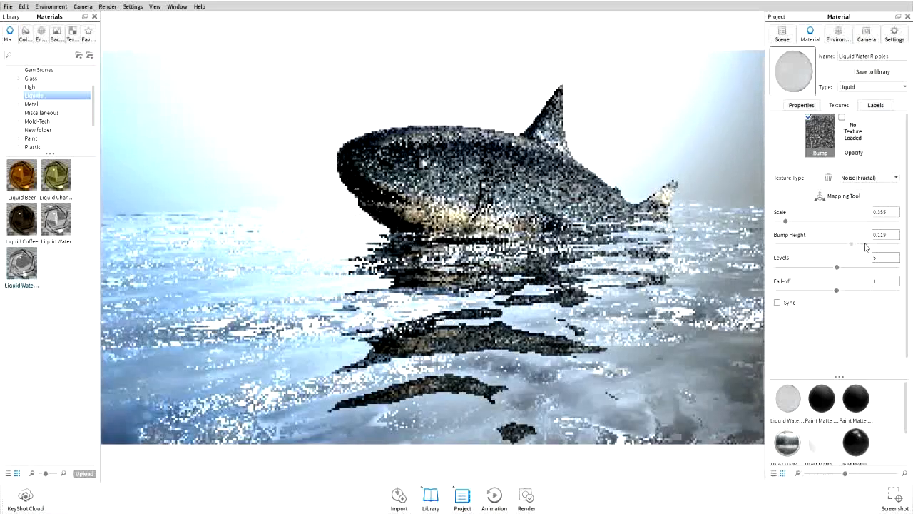
click(863, 244)
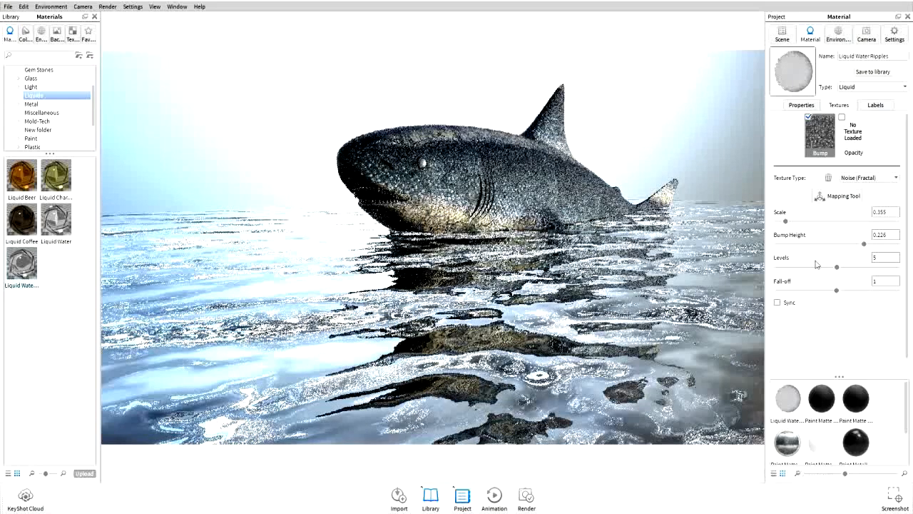
click(852, 244)
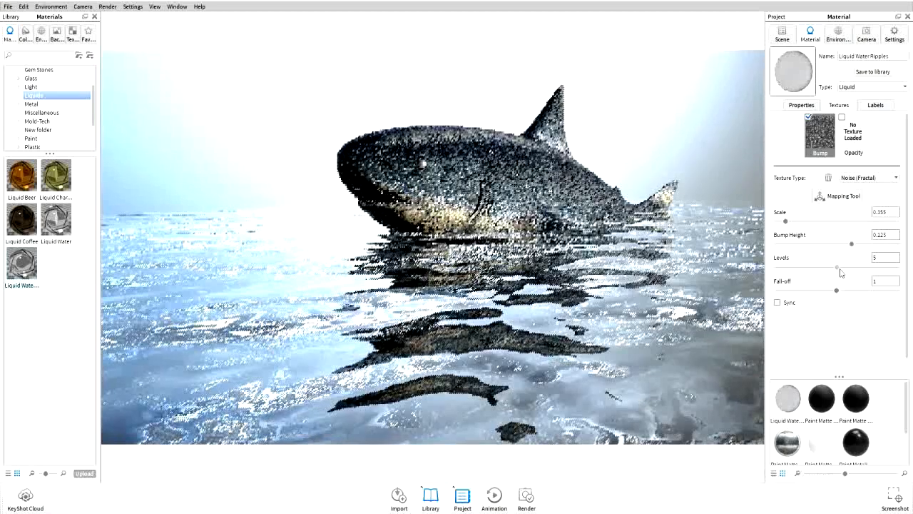
click(869, 268)
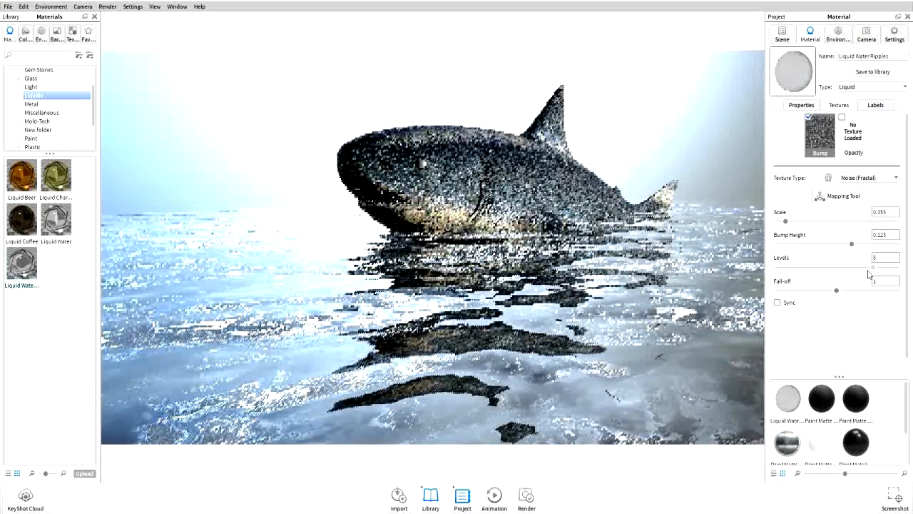
click(850, 268)
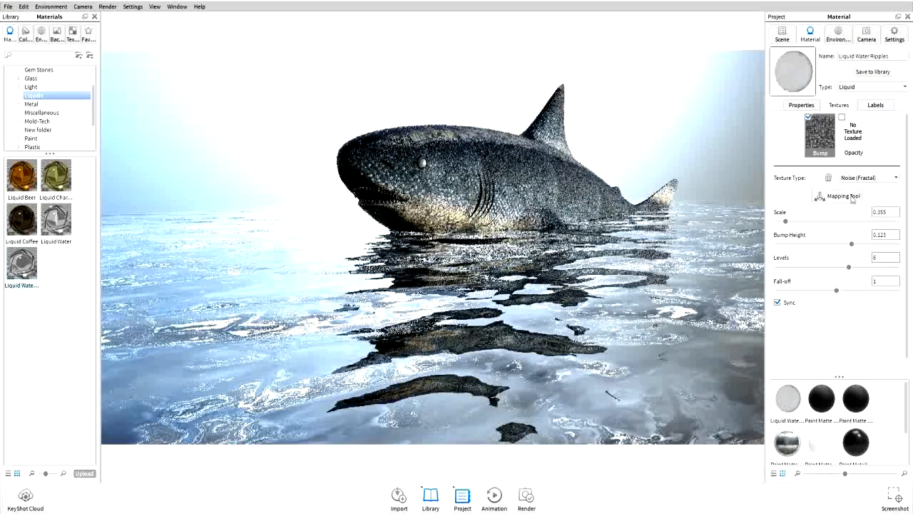
drag(848, 269, 840, 269)
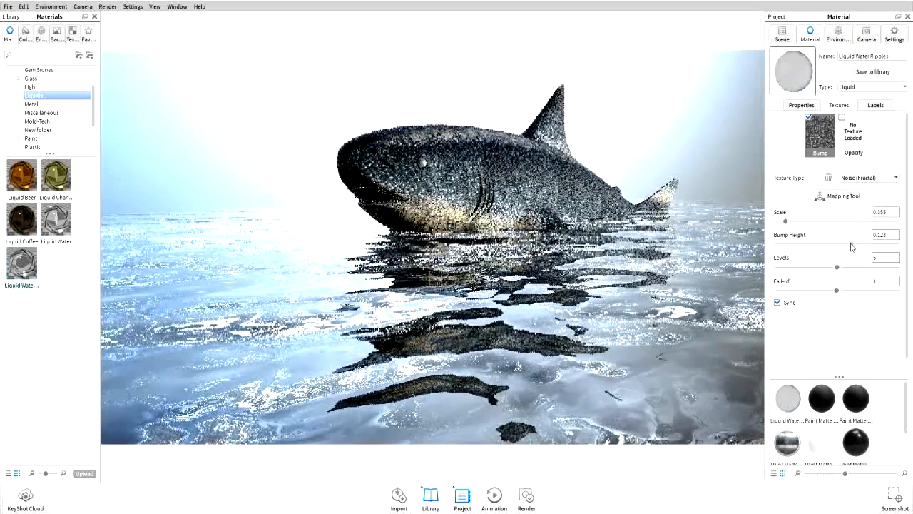
click(842, 245)
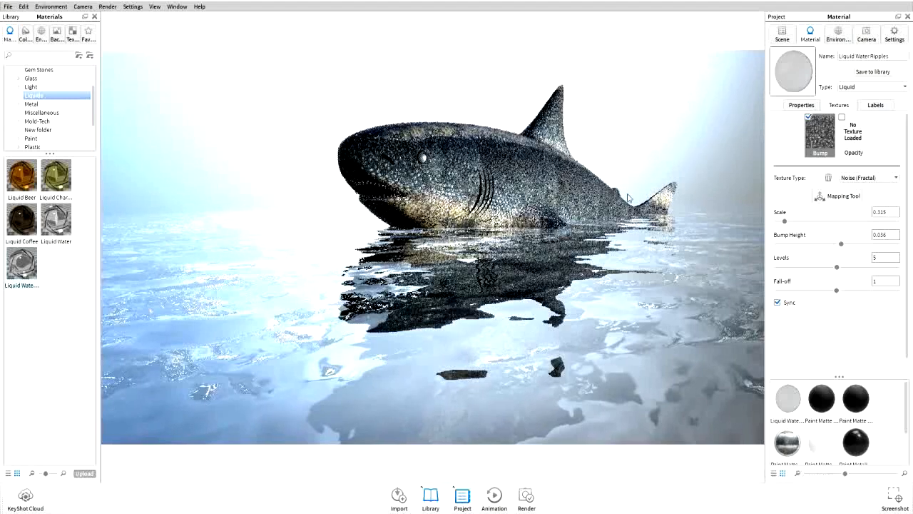
Select the shark's material and set its refraction index to 2.626 and roughness to 0.133
drag(627, 198, 592, 226)
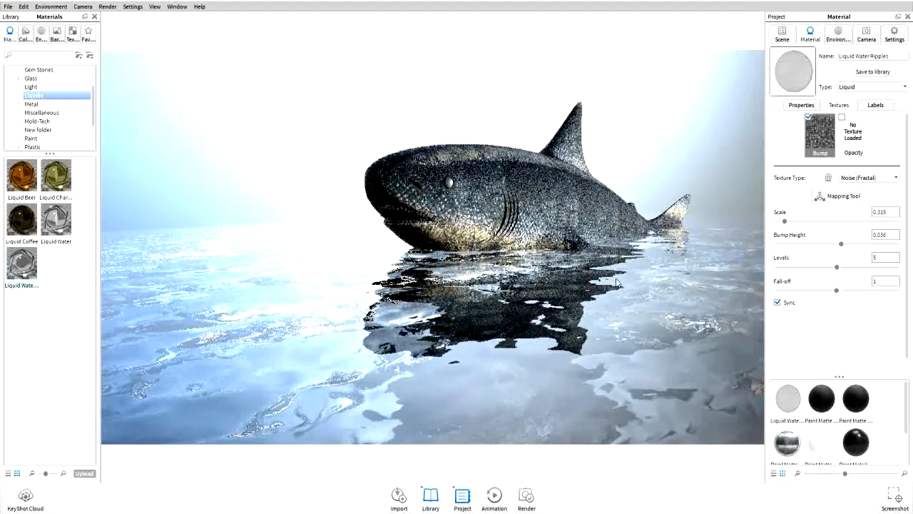
double_click(551, 179)
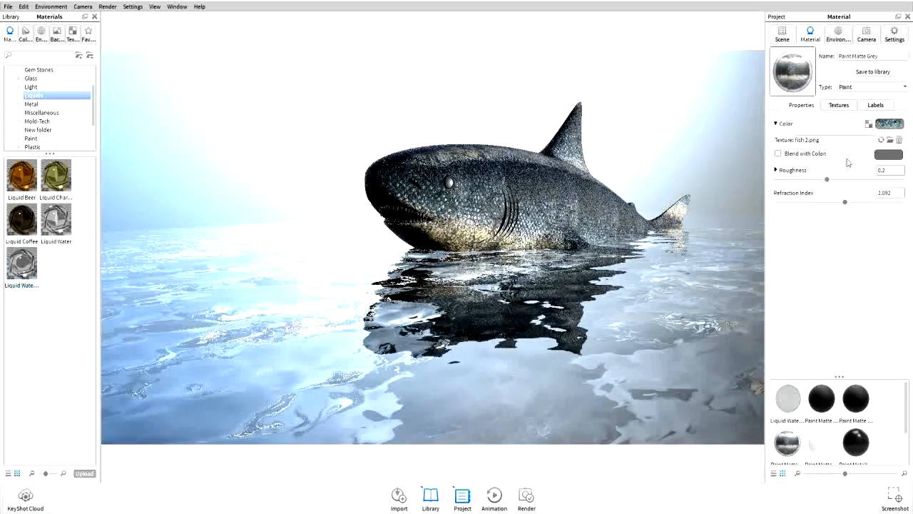
click(869, 203)
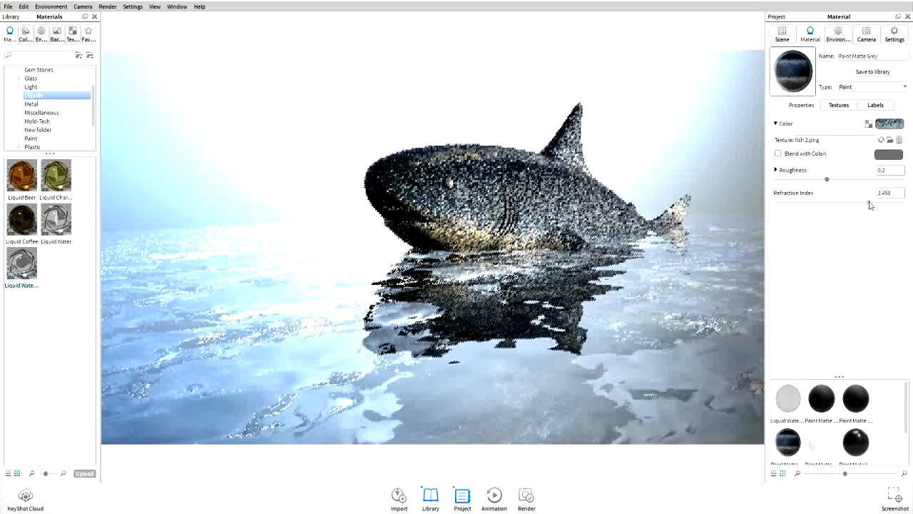
drag(878, 205, 880, 207)
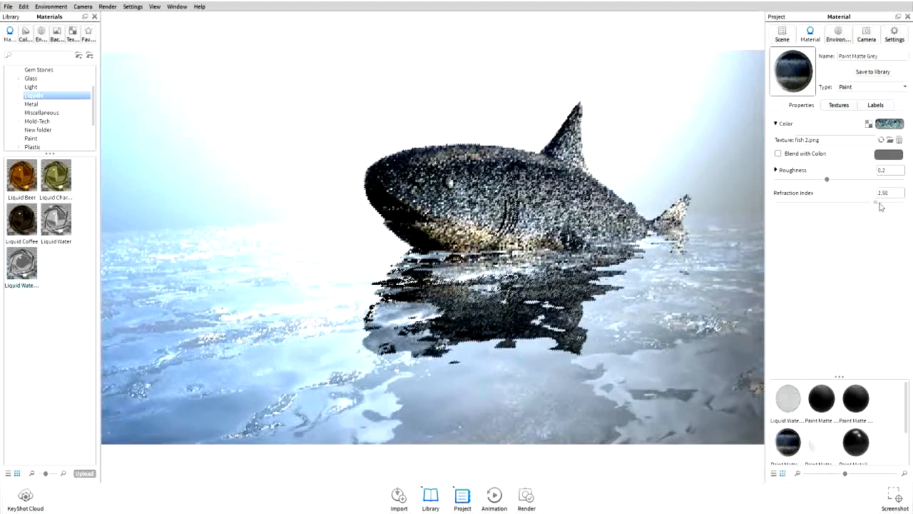
click(810, 179)
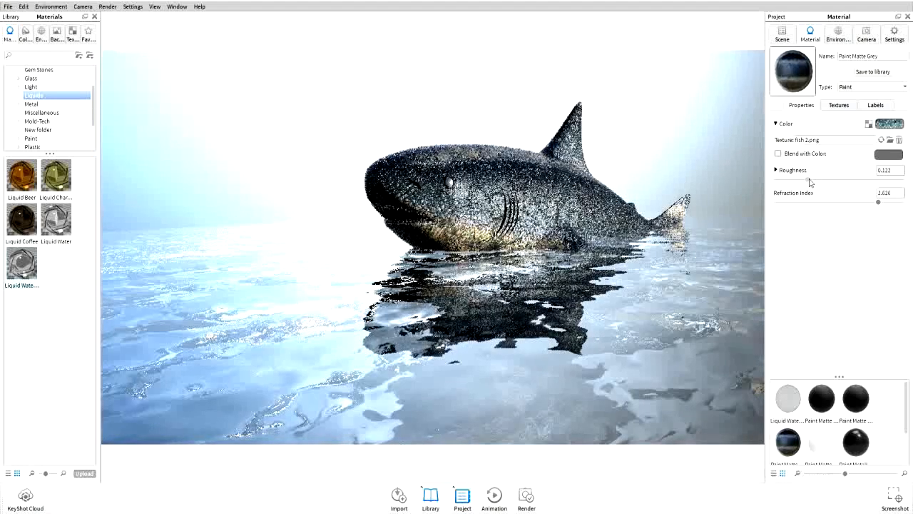
drag(812, 179, 813, 179)
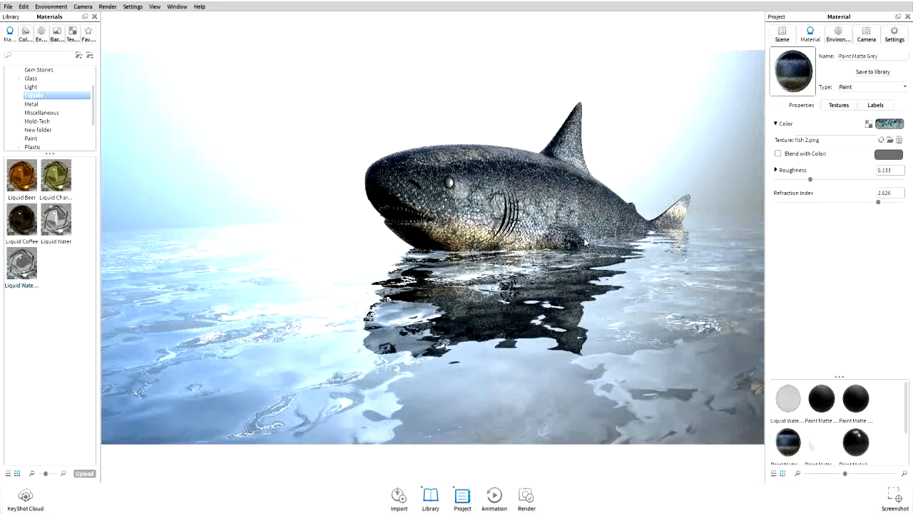
Rotate the shark with the Move Part tool so its head tilts up out of the water, then confirm
right_click(559, 208)
click(581, 223)
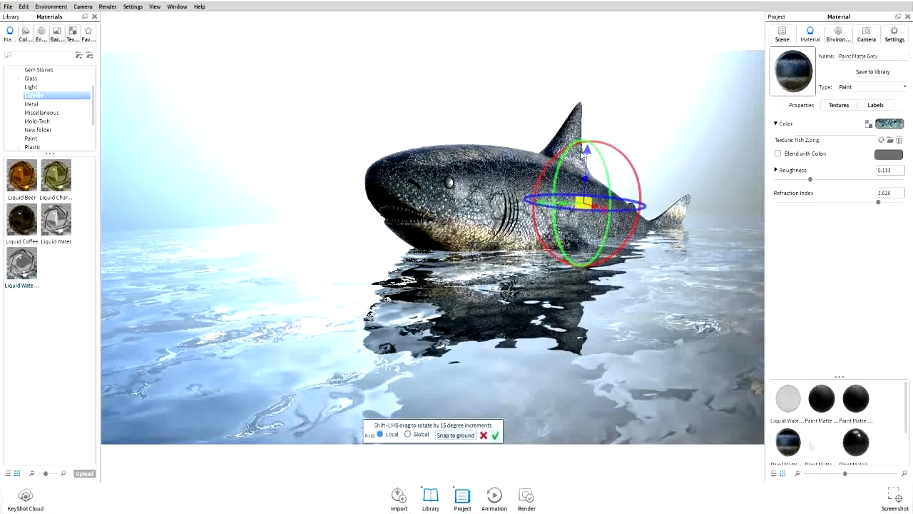
drag(591, 148, 590, 134)
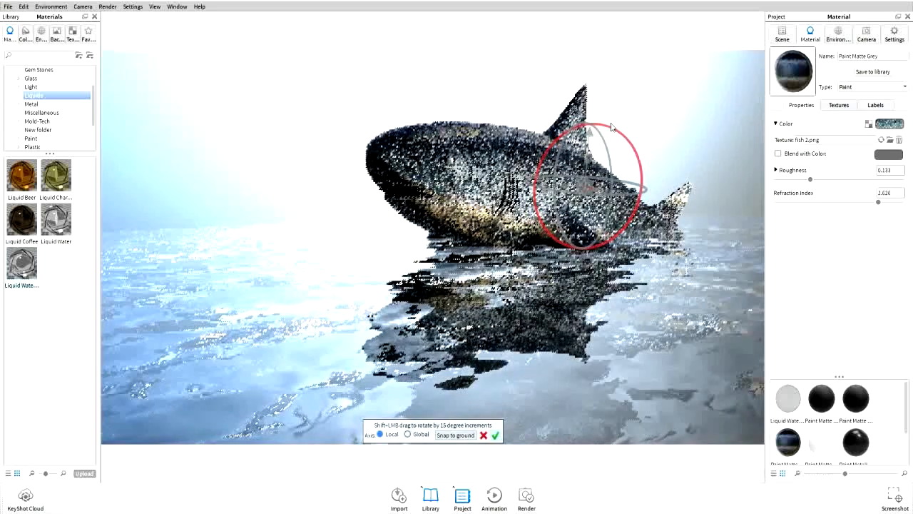
drag(612, 127, 593, 144)
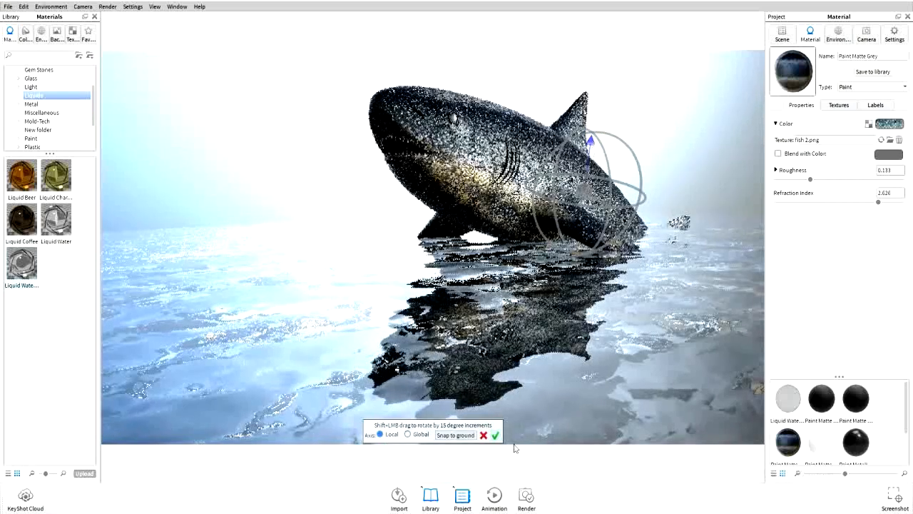
click(496, 434)
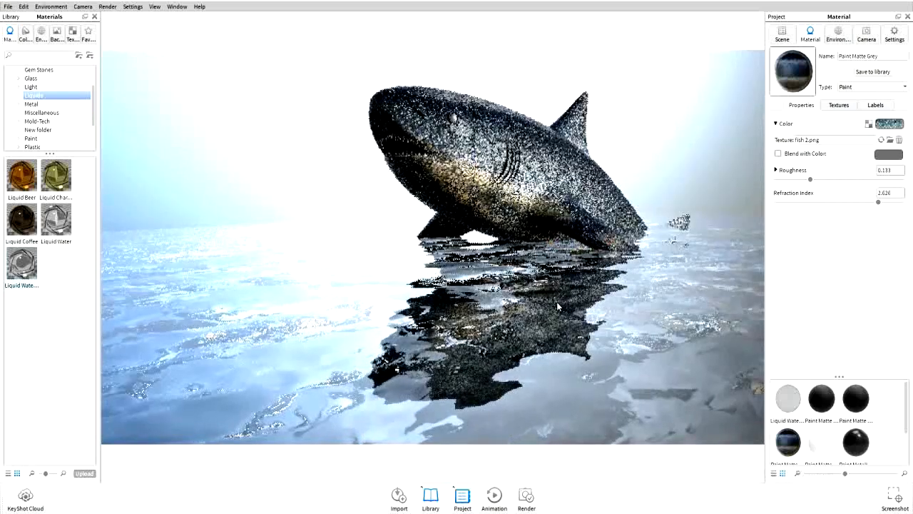
Open the render options and start a still-image render of the scene
drag(560, 301, 536, 422)
key(ctrl+p)
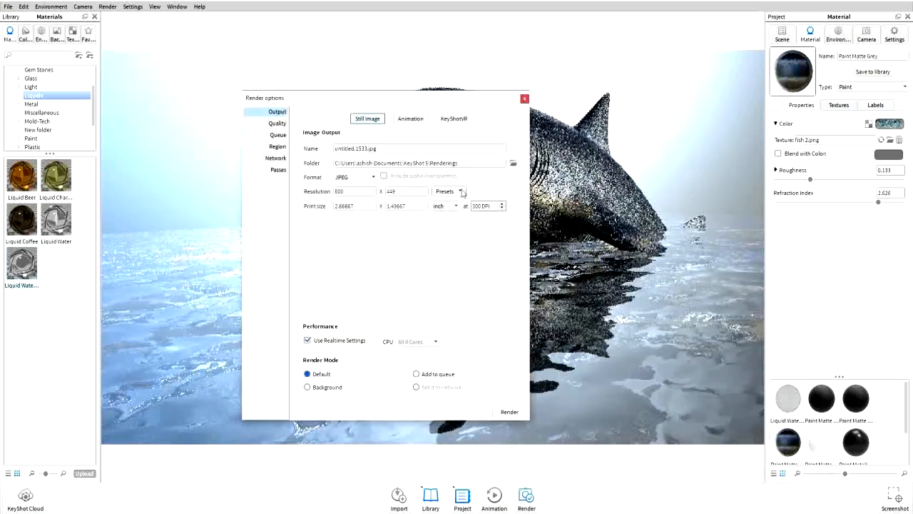
click(509, 411)
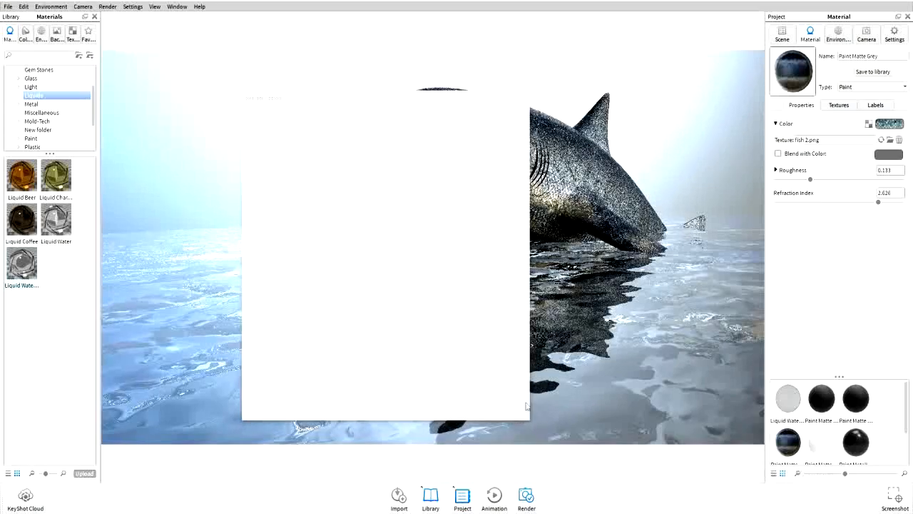